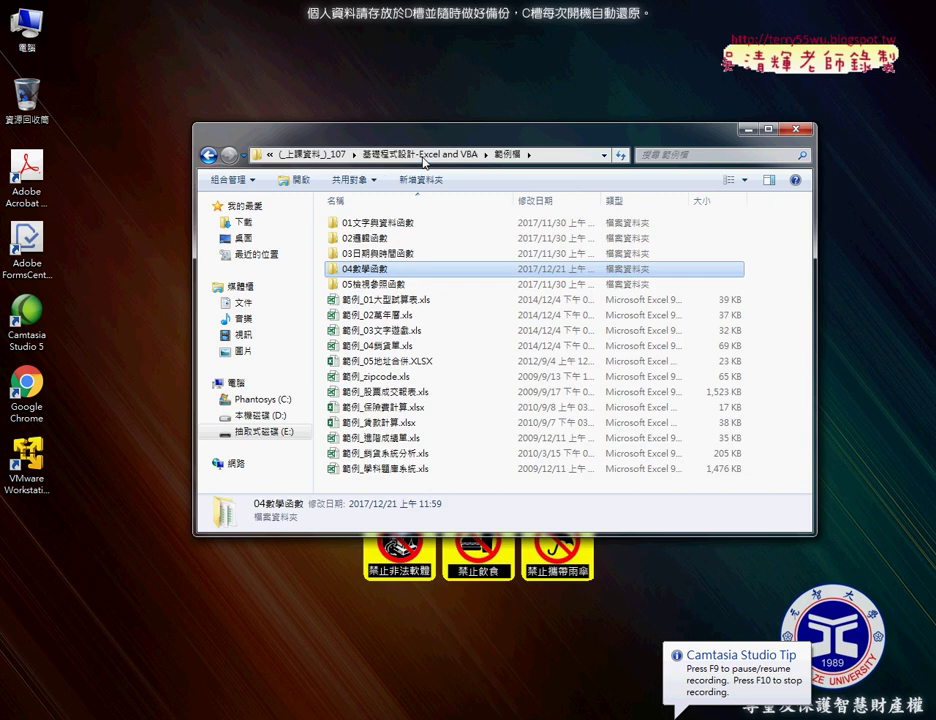
Open 範例_COUNTIF樂透彩中獎機率統計.xlsx from the 04數學函數 folder in Excel
double_click(385, 268)
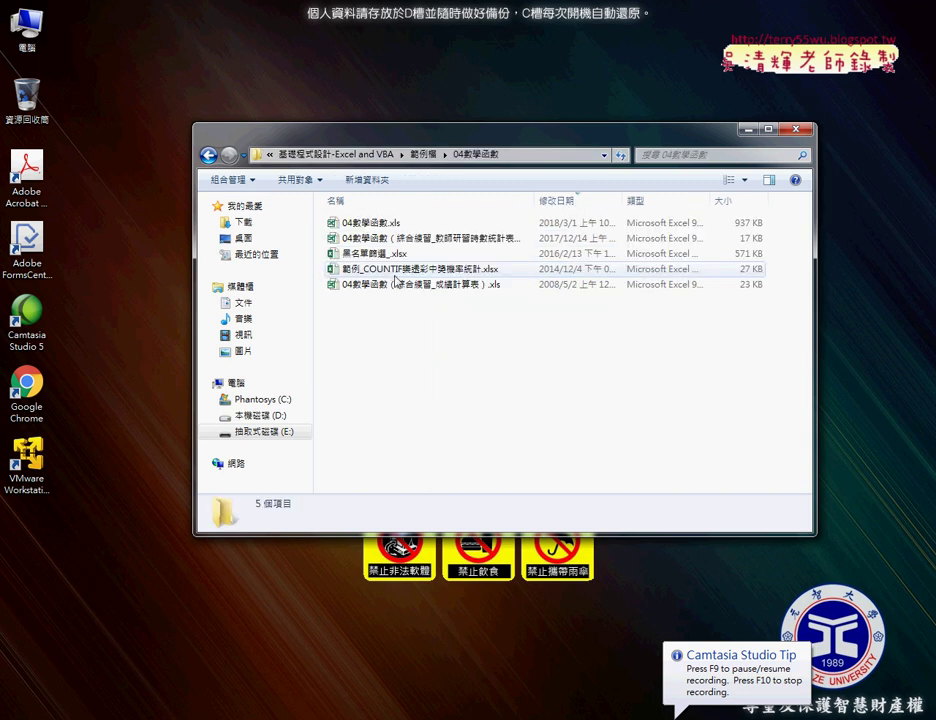
click(435, 275)
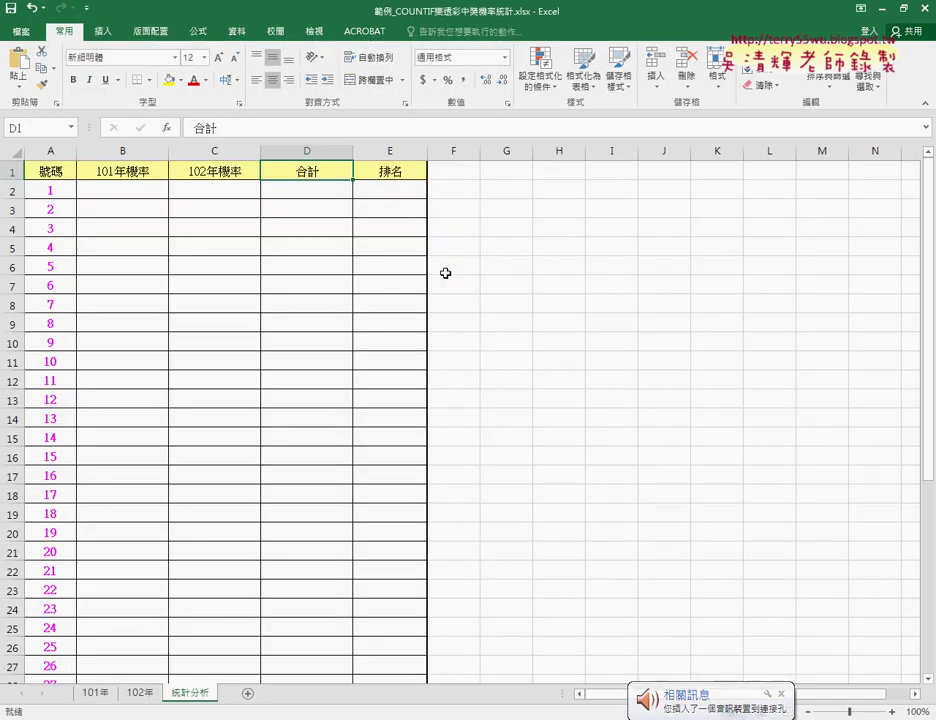
Look over the 101年 and 102年 draw sheets, then bring up the COUNT相關函數 document in Chrome
click(95, 693)
click(133, 693)
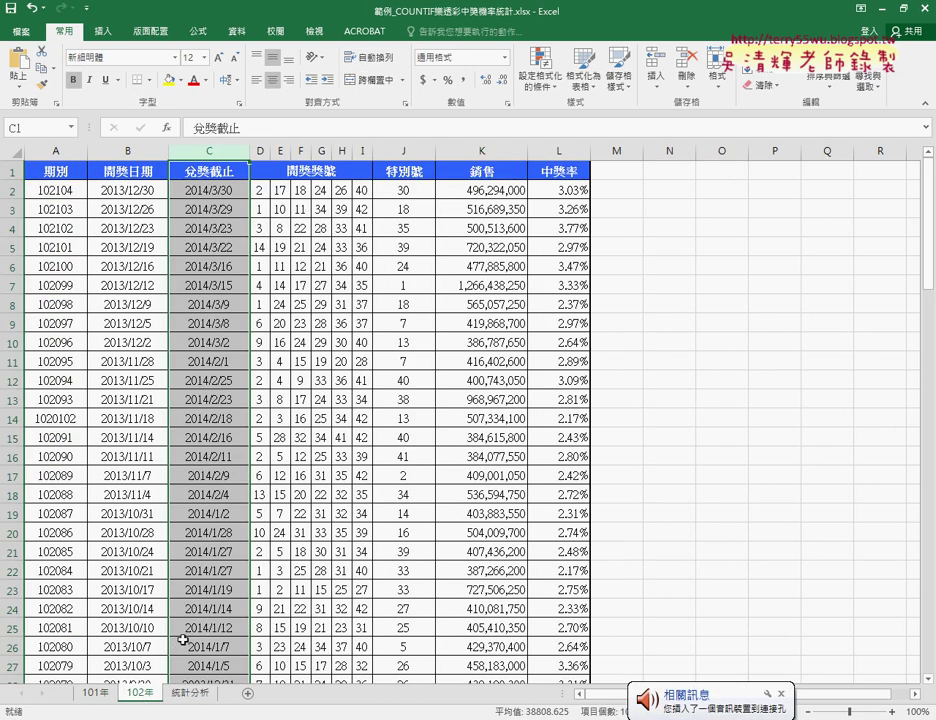
click(106, 695)
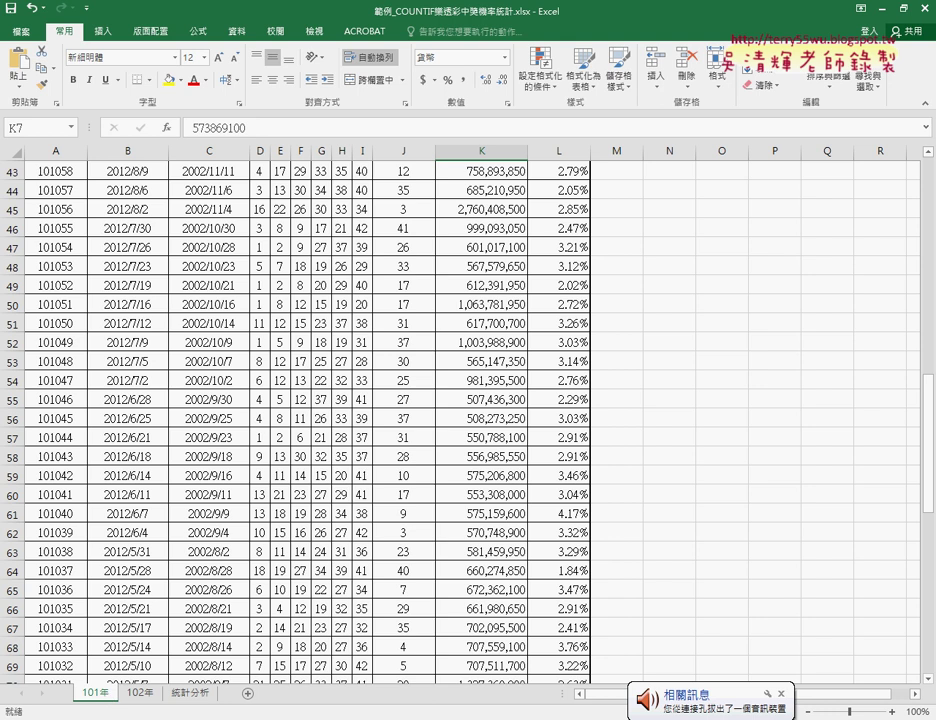
click(123, 662)
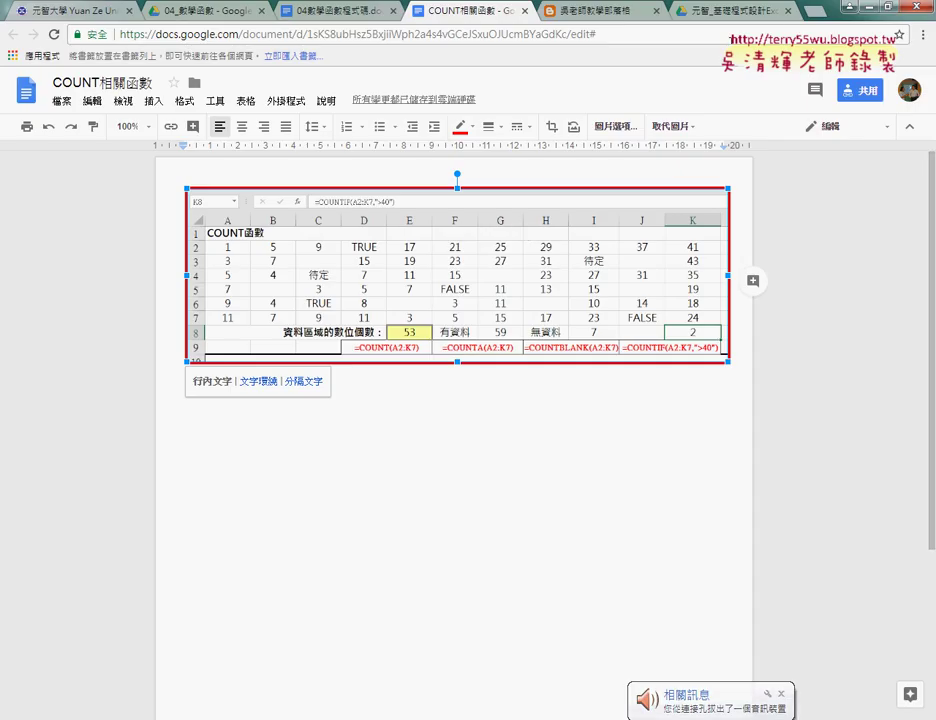
Search Google for 大樂透 歷史 in a new Chrome tab
key(ctrl+t)
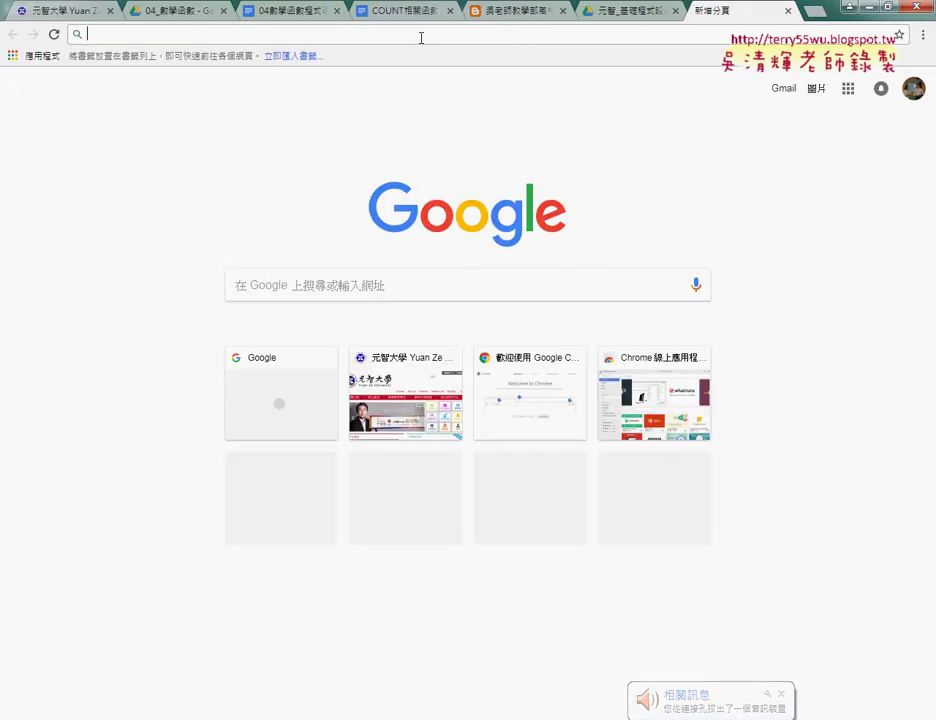
click(343, 287)
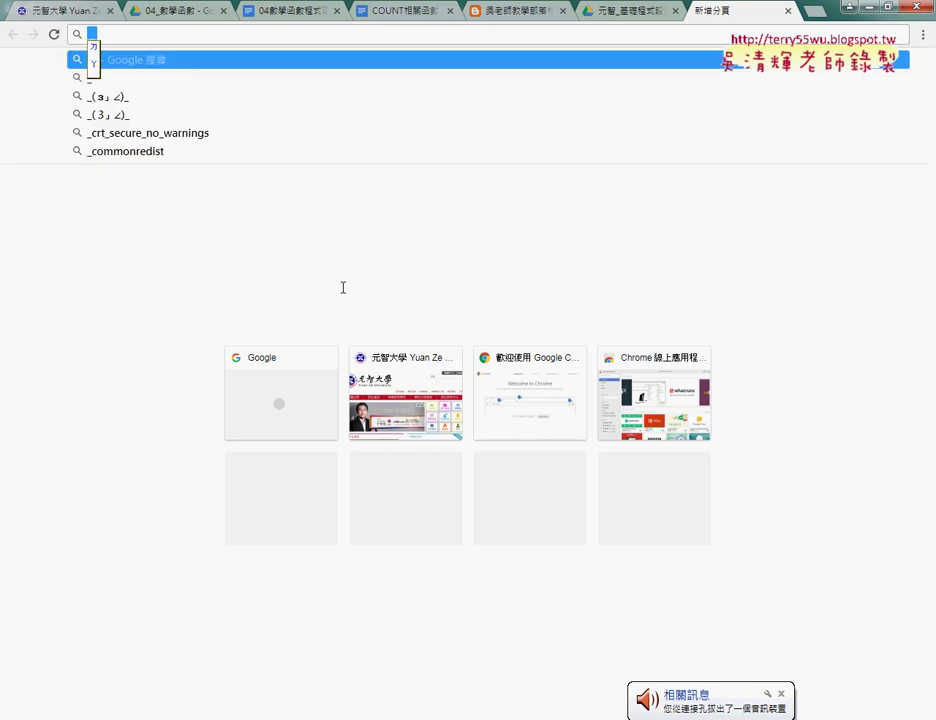
text(大)
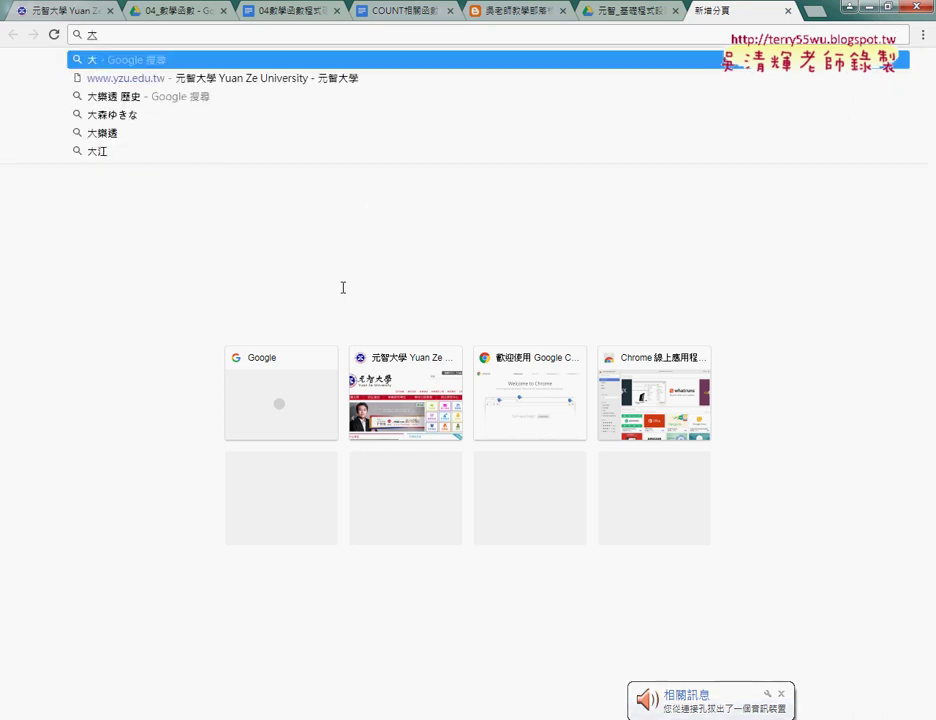
text(2k4)
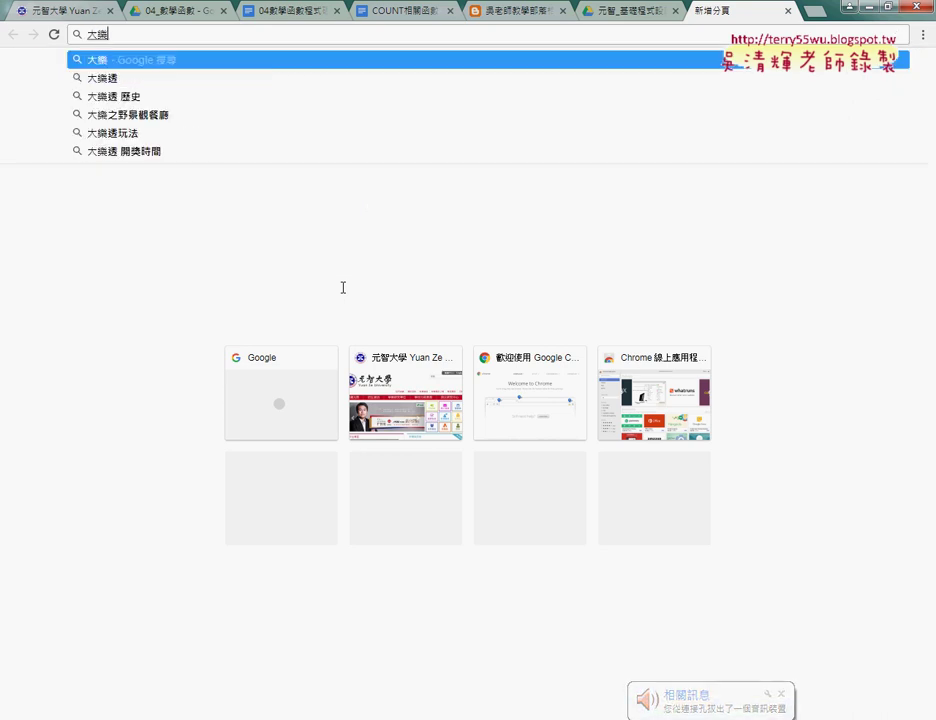
text(w.4)
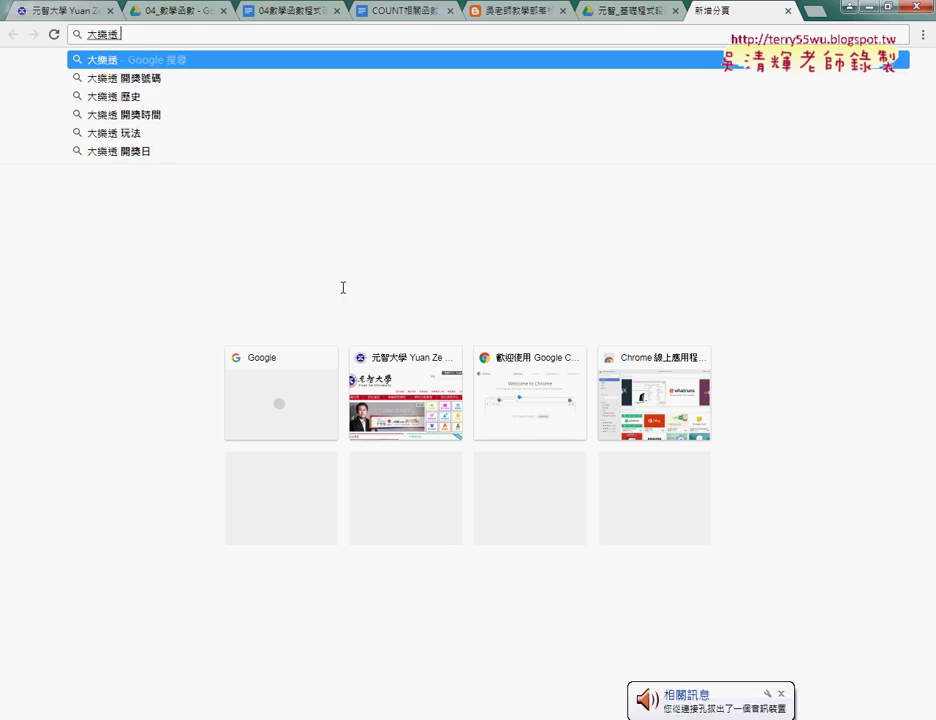
click(160, 97)
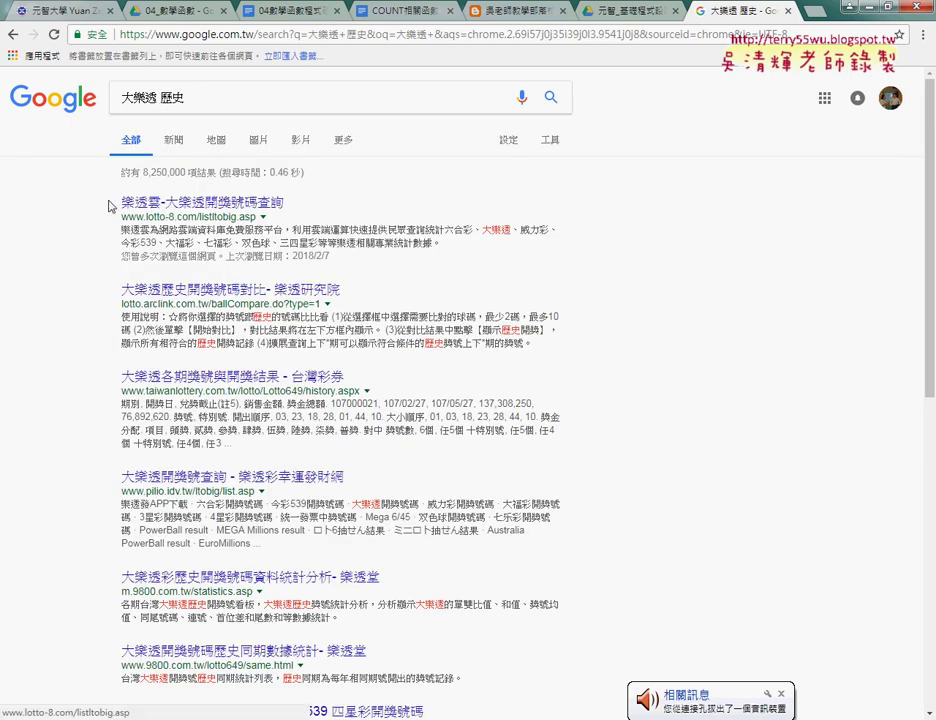
key(ctrl+a)
Open the 樂透雲 大樂透開獎號碼查詢 result on lotto-8.com
click(270, 203)
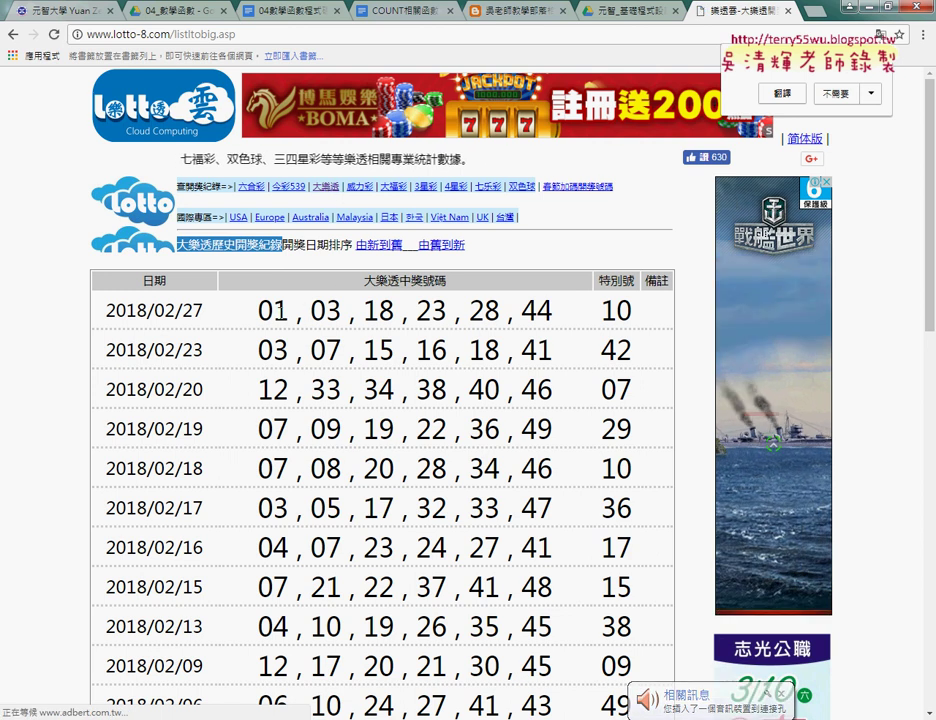
Highlight the 2018/02/27 draw's numbers 01, 03, 18, 23, 28, 44 and special number 10
drag(259, 310, 552, 320)
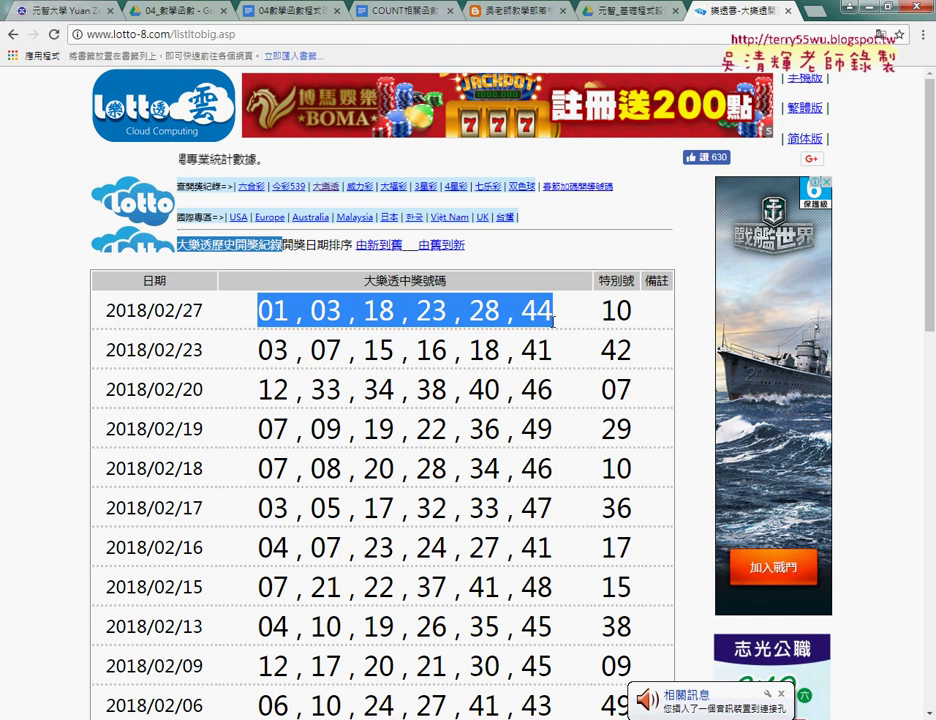
double_click(634, 315)
drag(259, 310, 556, 318)
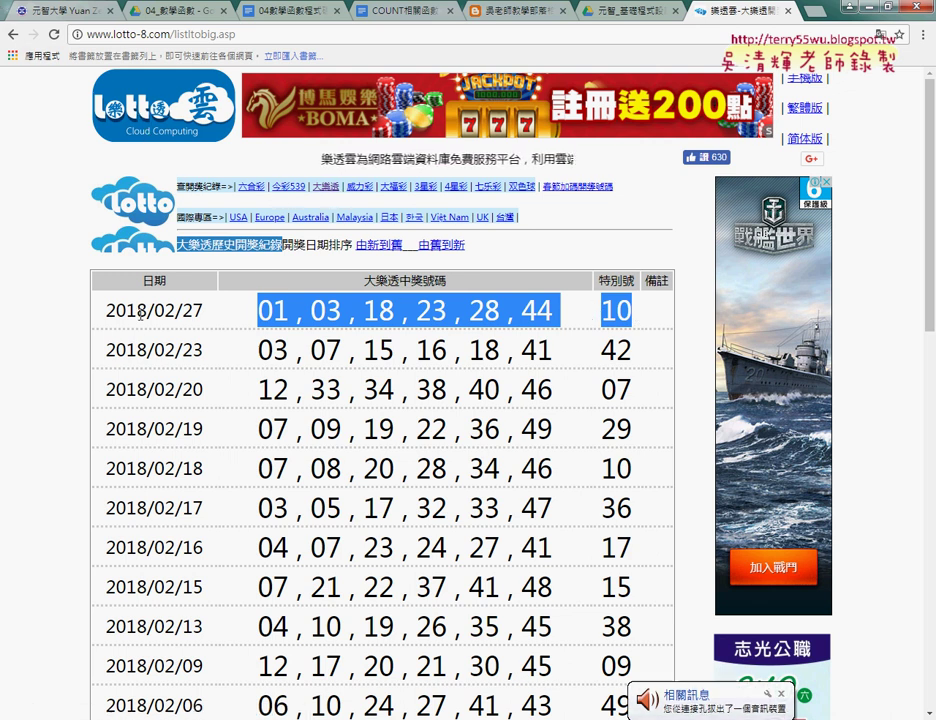
Highlight the full 2018/02/27 and 2018/02/23 draw rows, then scroll to the page links
drag(114, 310, 204, 311)
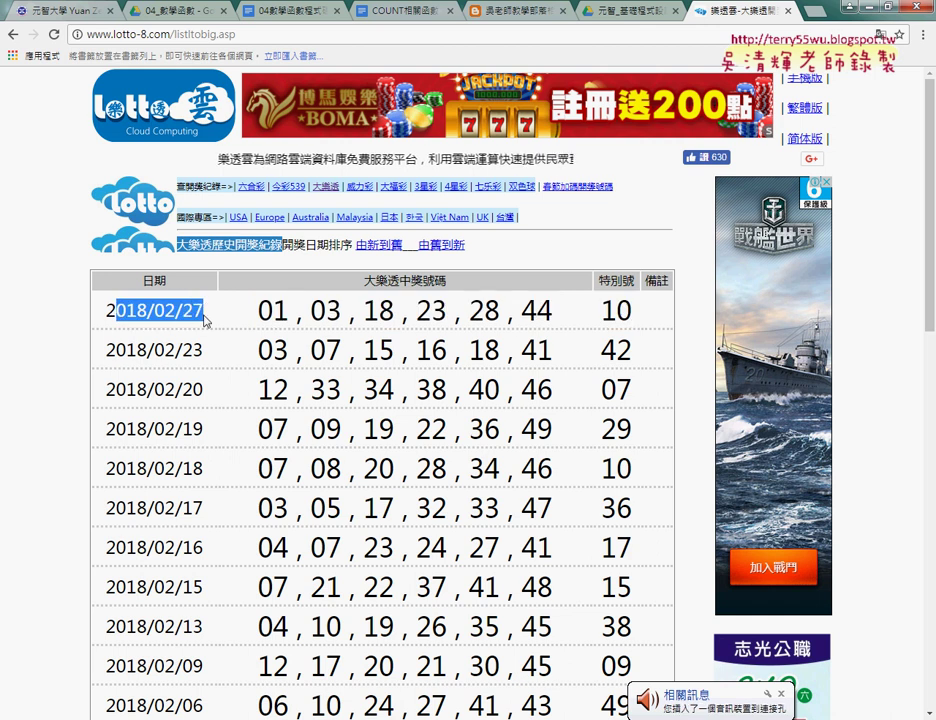
drag(204, 318, 662, 320)
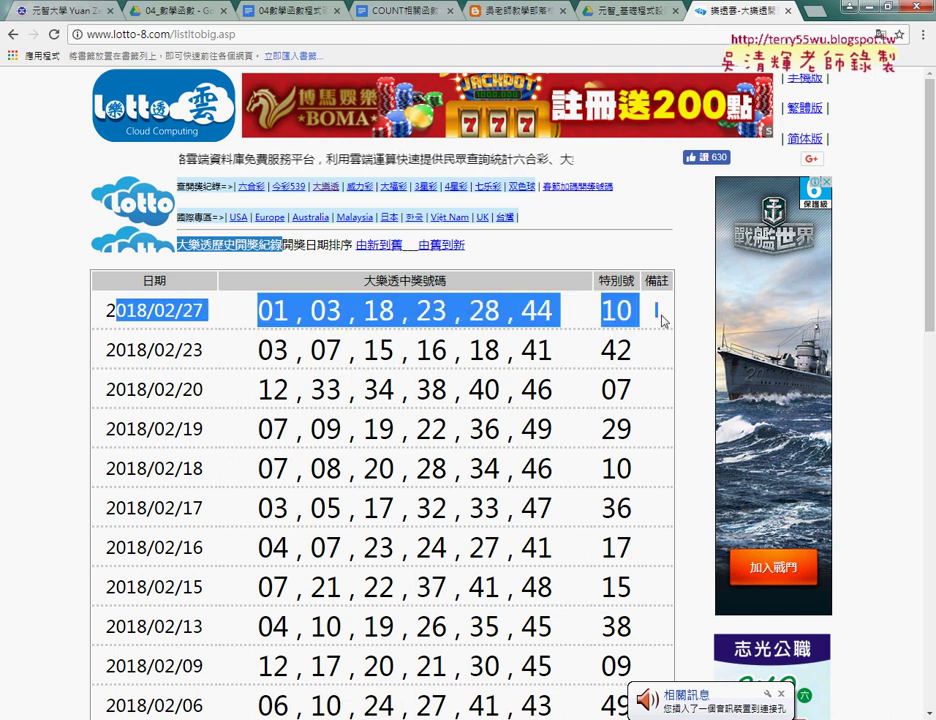
drag(104, 350, 640, 347)
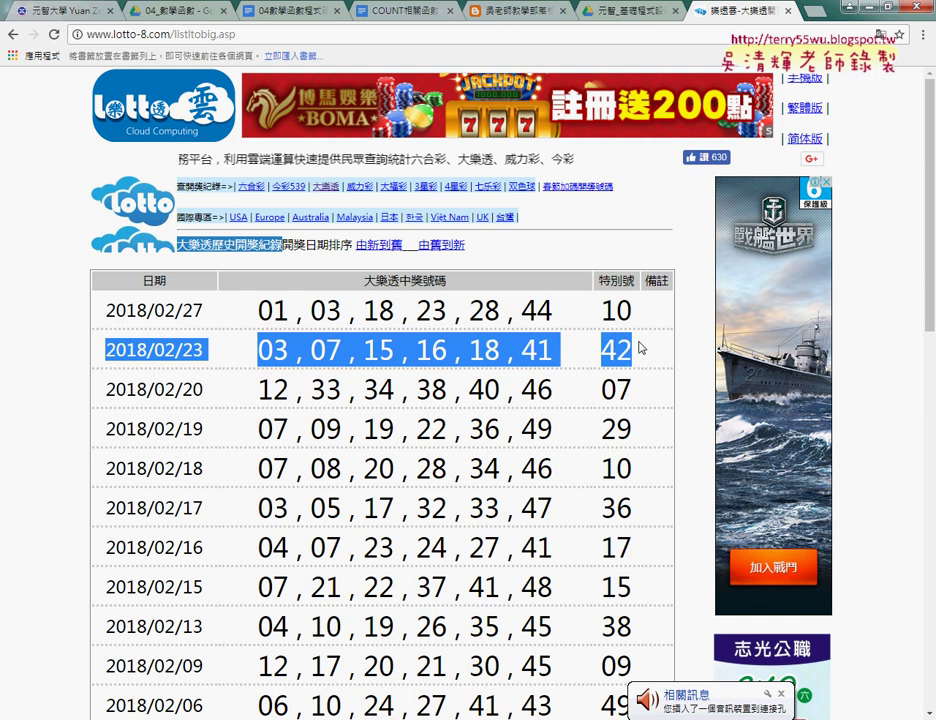
scroll(190, 360, down, 3)
scroll(190, 360, down, 6)
scroll(191, 362, down, 1)
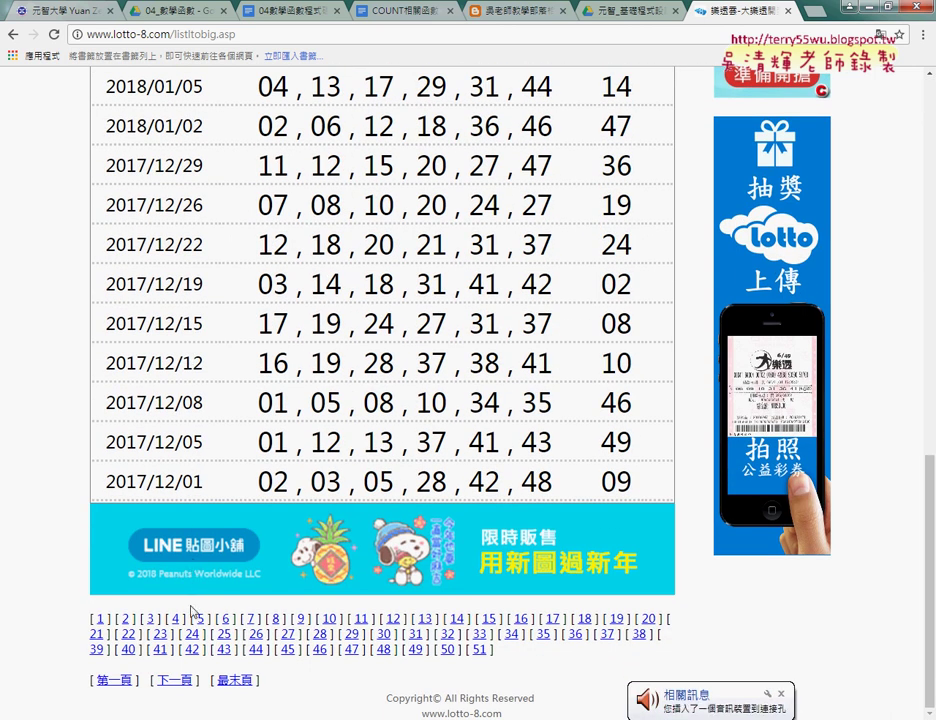
Move through history pages 2 and 3, scrolling each down to its page links
click(126, 618)
drag(108, 312, 204, 312)
scroll(255, 381, down, 3)
scroll(255, 381, down, 5)
scroll(255, 381, down, 2)
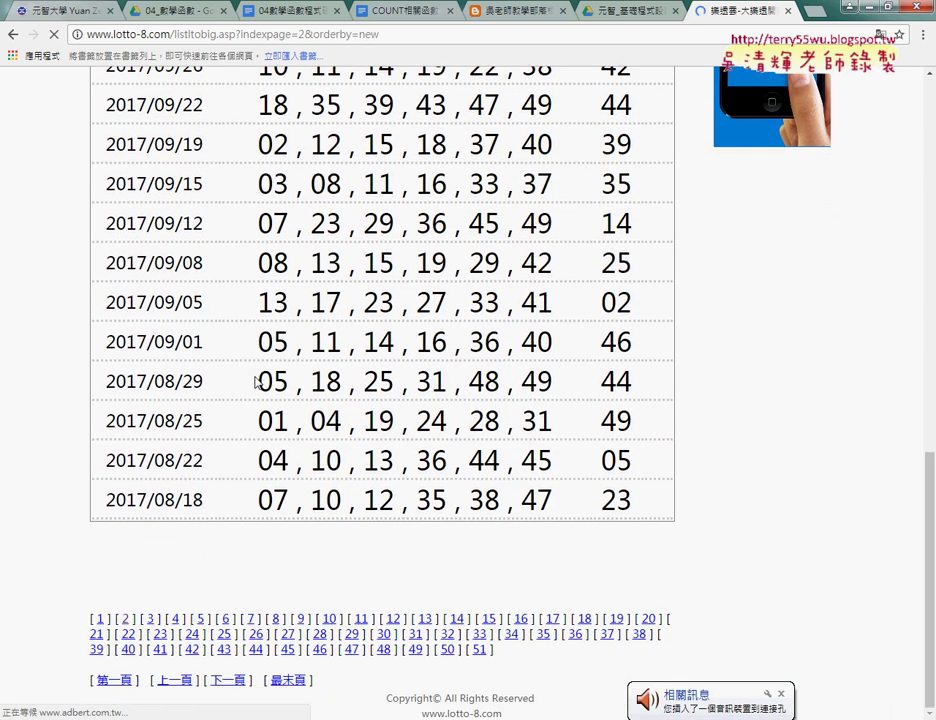
click(149, 618)
scroll(190, 487, down, 3)
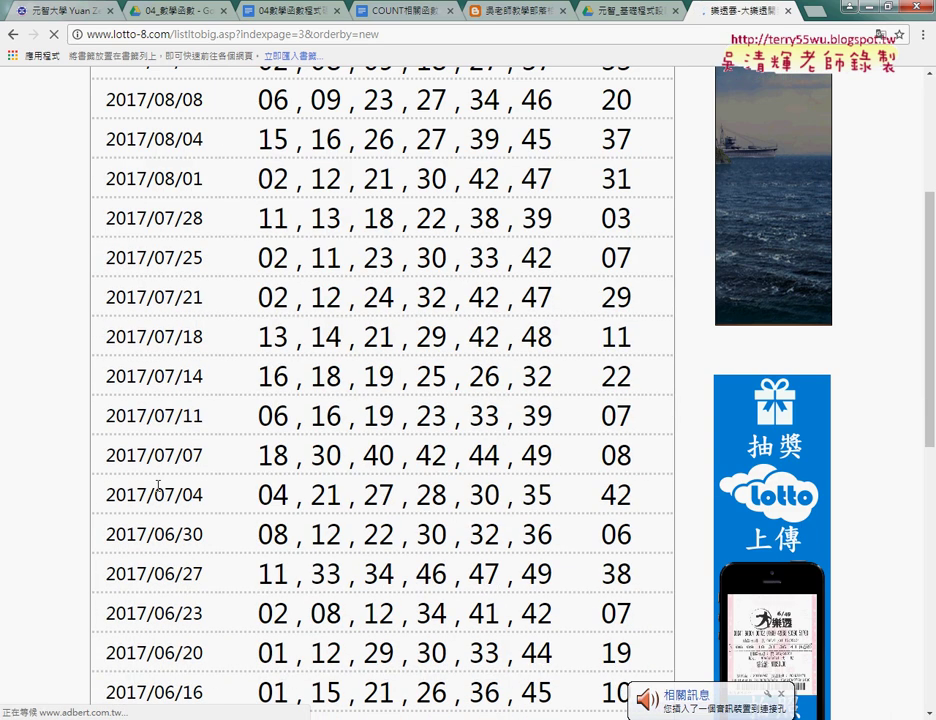
scroll(160, 483, down, 3)
scroll(160, 420, down, 3)
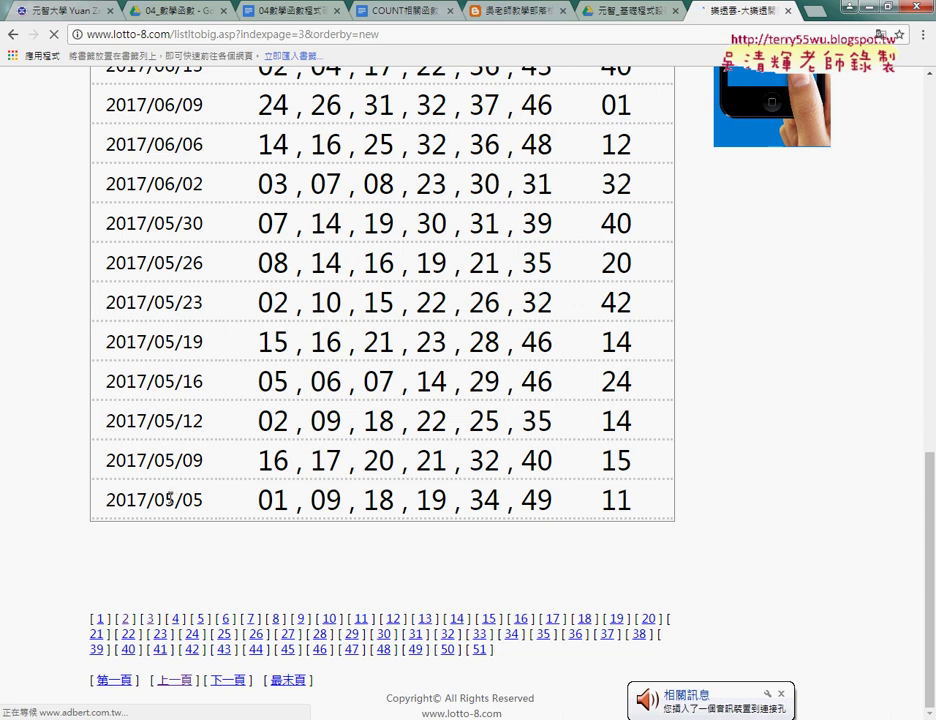
On last page 51, highlight the three 2004 draws including 2004/01/05, then try page 50
click(483, 651)
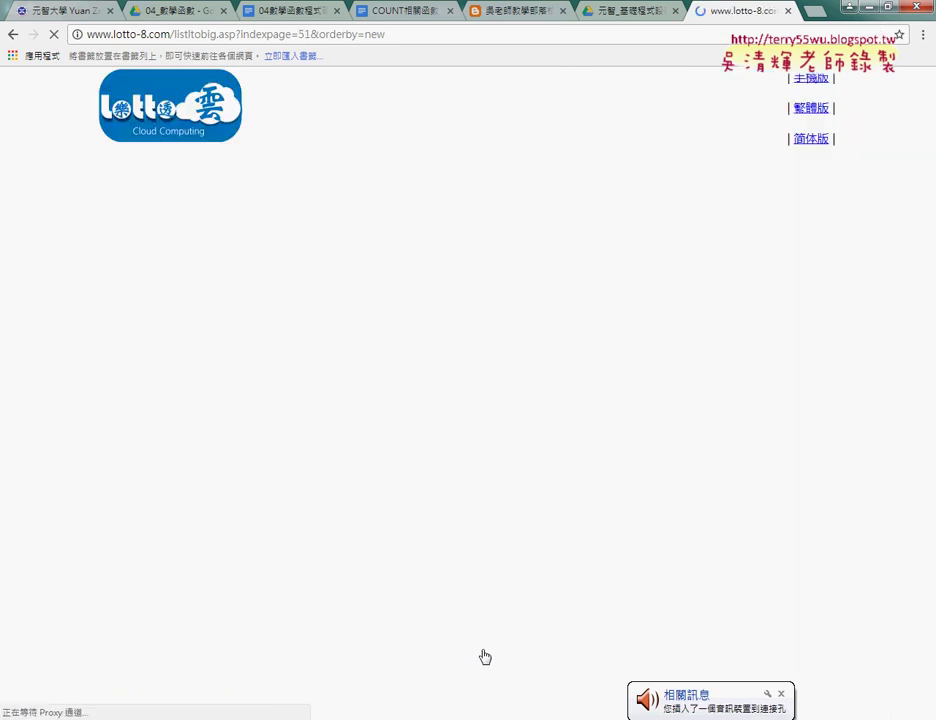
drag(107, 311, 203, 320)
drag(107, 396, 209, 392)
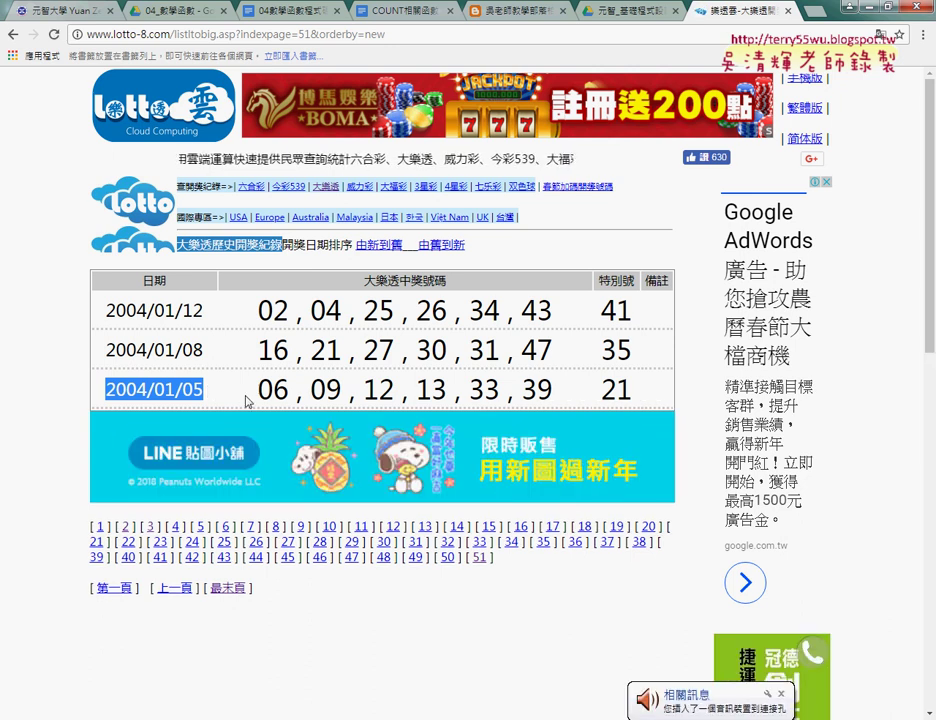
drag(250, 396, 645, 400)
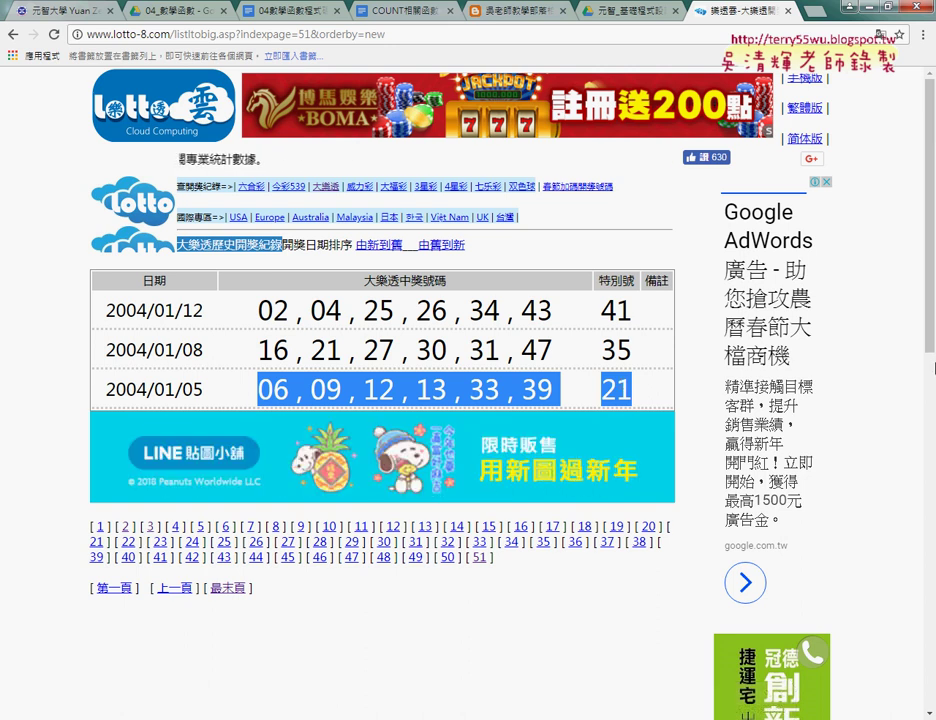
mouse_move(92, 312)
mouse_down()
mouse_move(597, 392)
mouse_move(612, 383)
mouse_up()
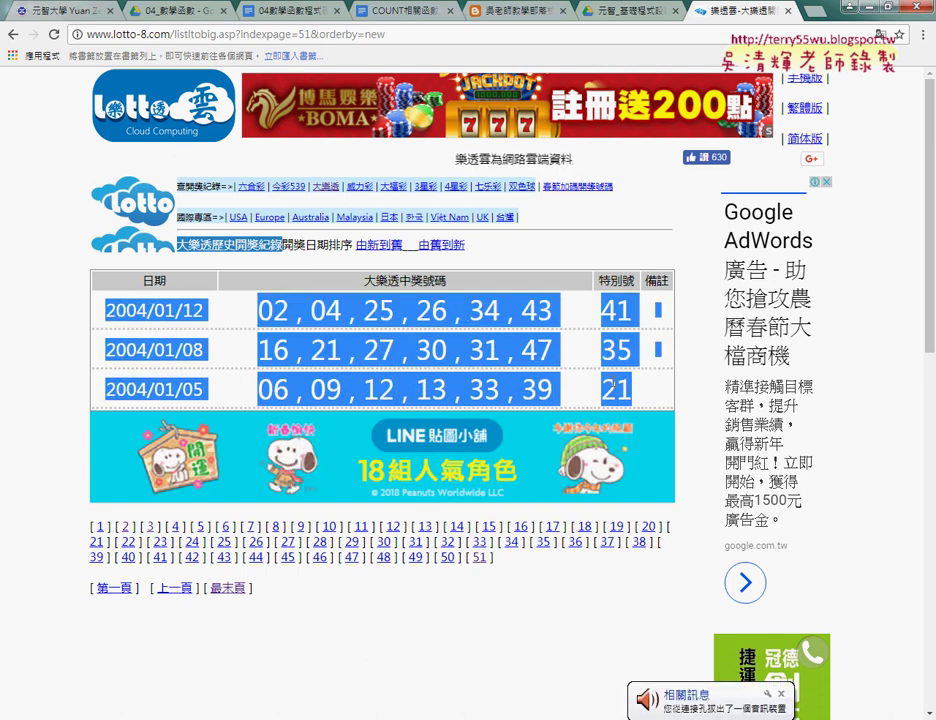
click(448, 557)
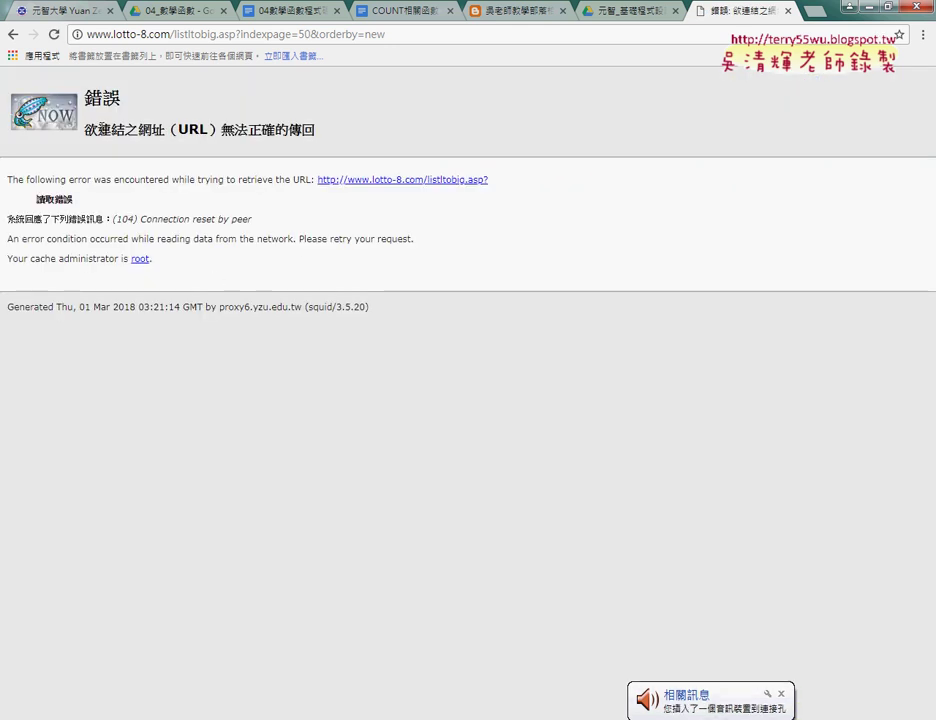
Reload page 50 and scroll through its draws from 2004/04/26 back to 2004/03/22
click(50, 33)
scroll(228, 445, down, 10)
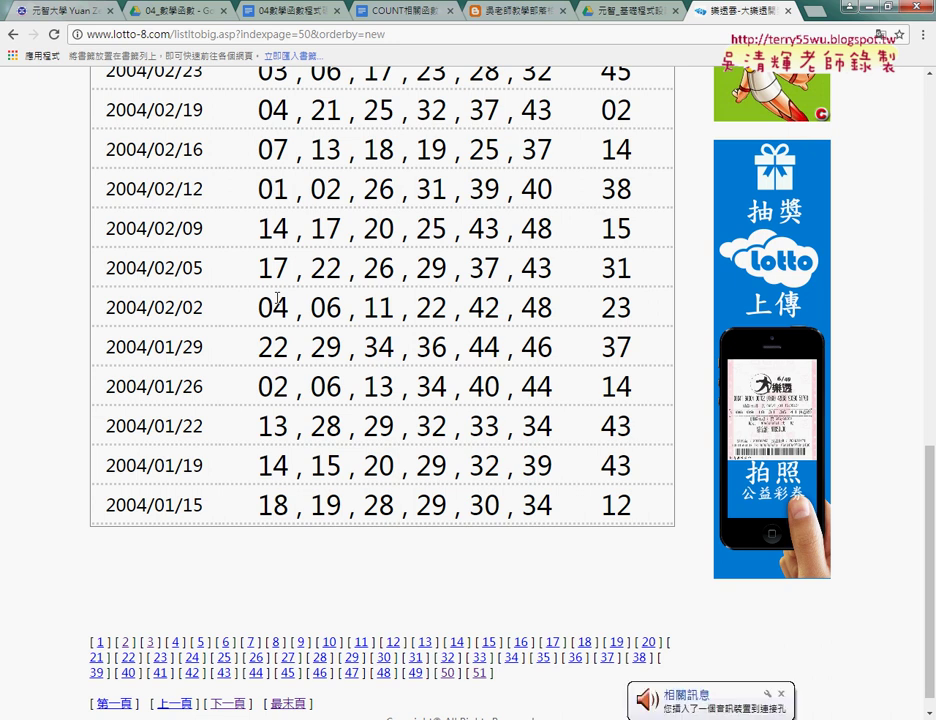
scroll(343, 295, up, 4)
scroll(343, 295, up, 6)
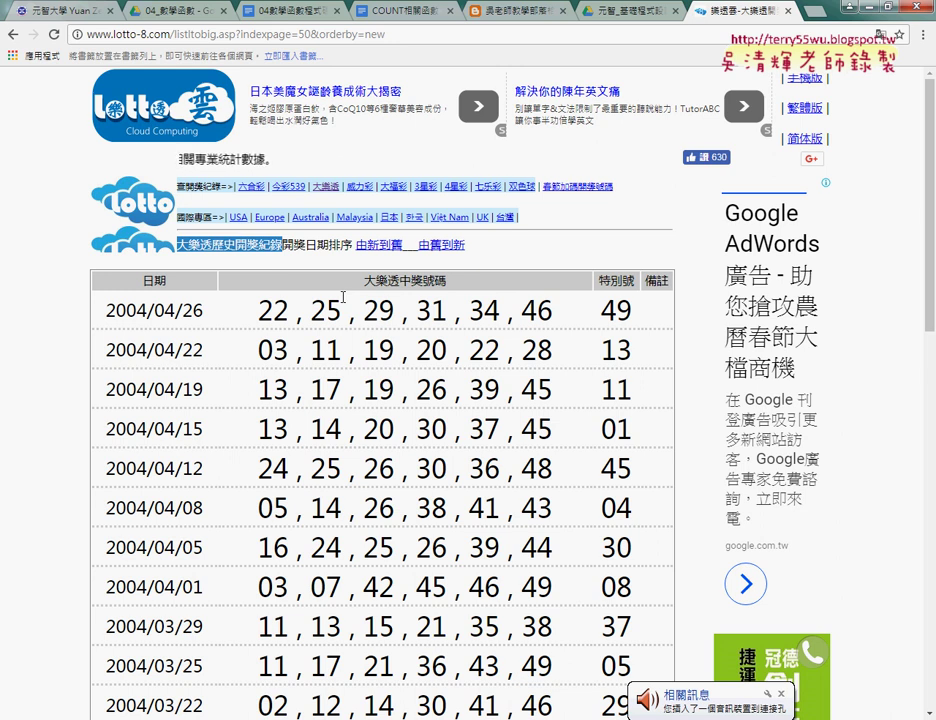
Try the 威力彩 and 大福彩 links, then select the latest 大樂透 draw's winning numbers
click(362, 188)
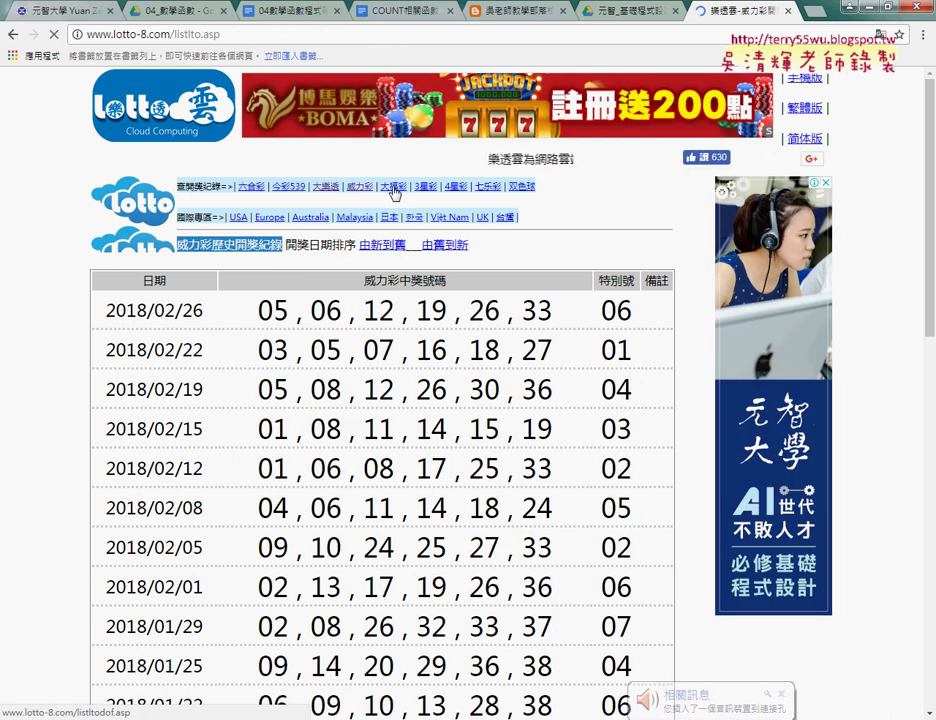
click(395, 190)
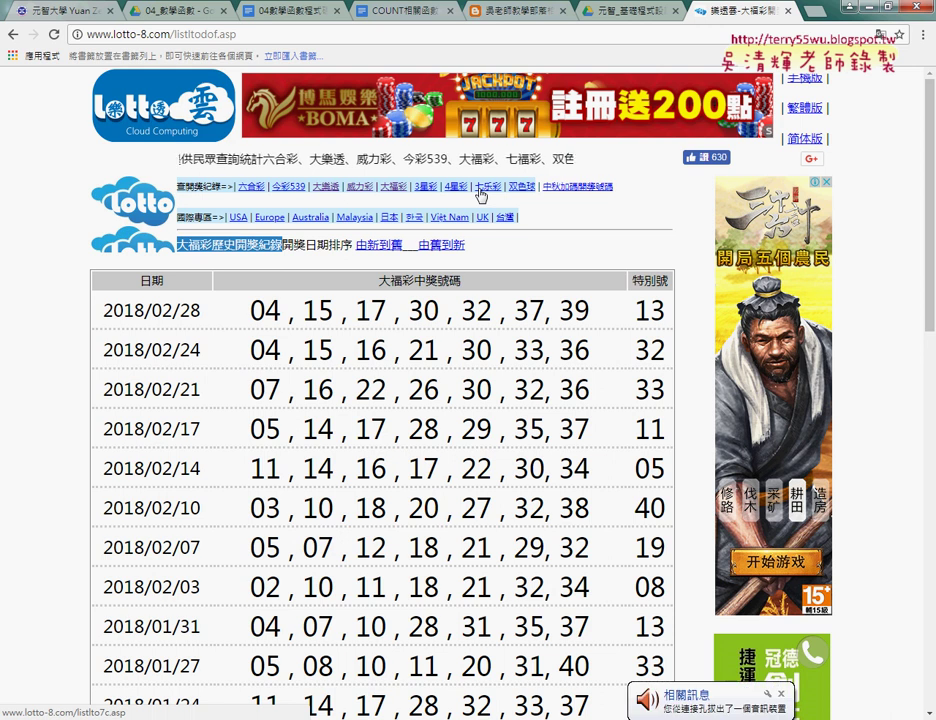
click(322, 193)
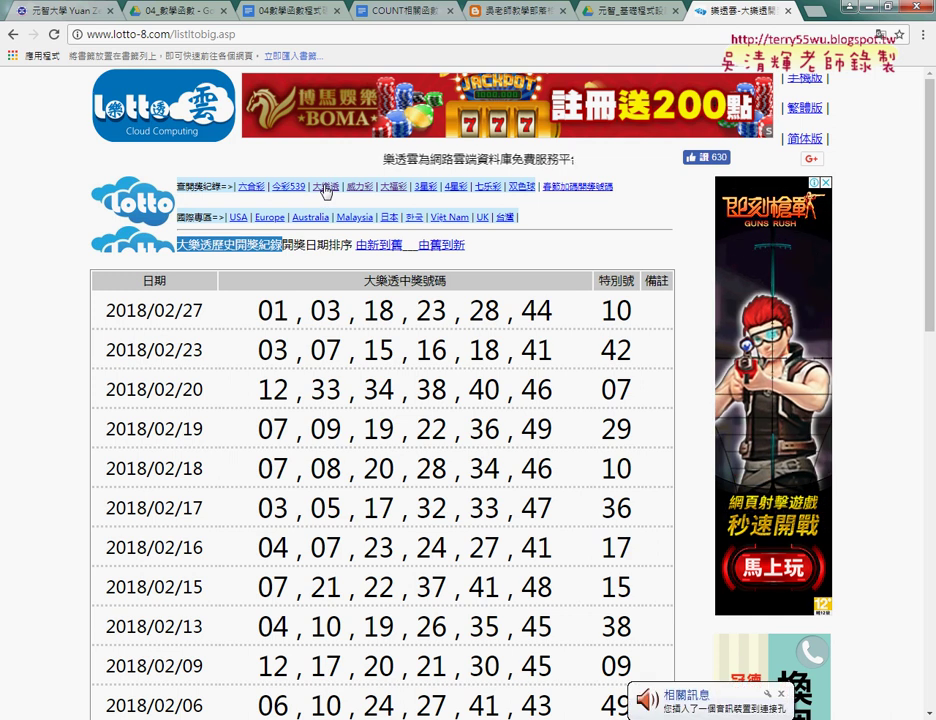
drag(254, 311, 640, 316)
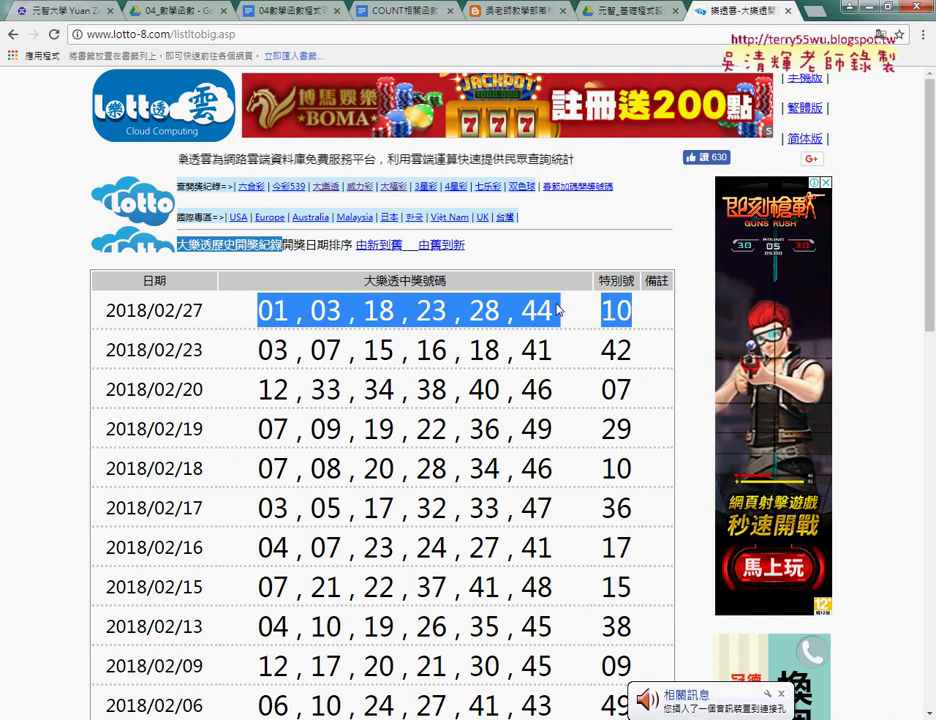
Open the 威力彩 history and scroll through its draws from 2018/02/26 back
click(355, 188)
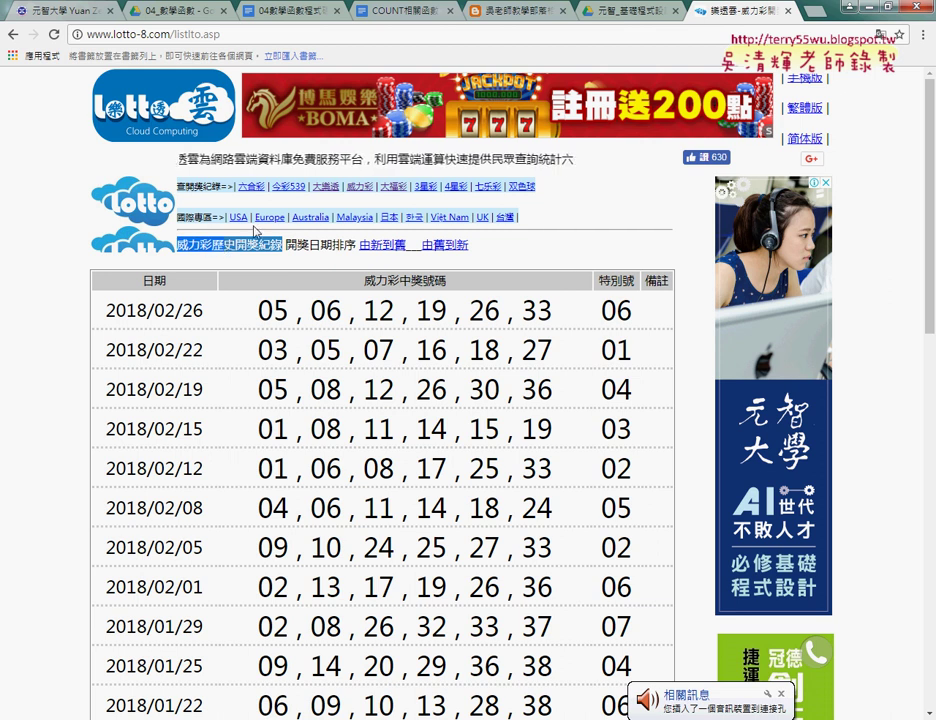
scroll(418, 207, down, 4)
scroll(415, 200, up, 3)
scroll(415, 200, up, 1)
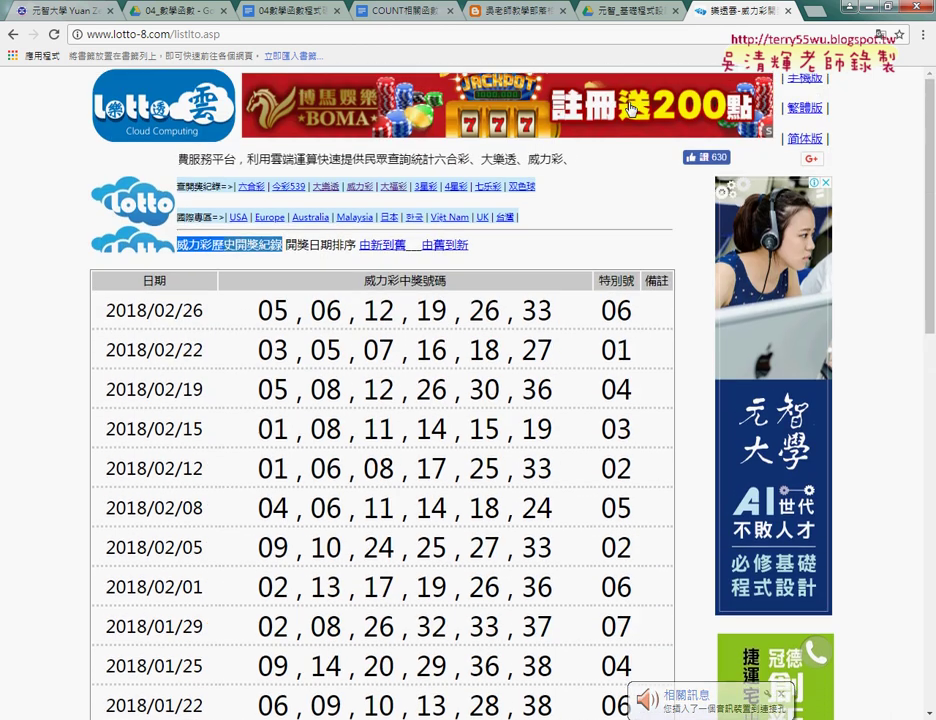
Back in Excel, select drawn-number columns D:J and the first draw D2:J2 on 102年
click(871, 9)
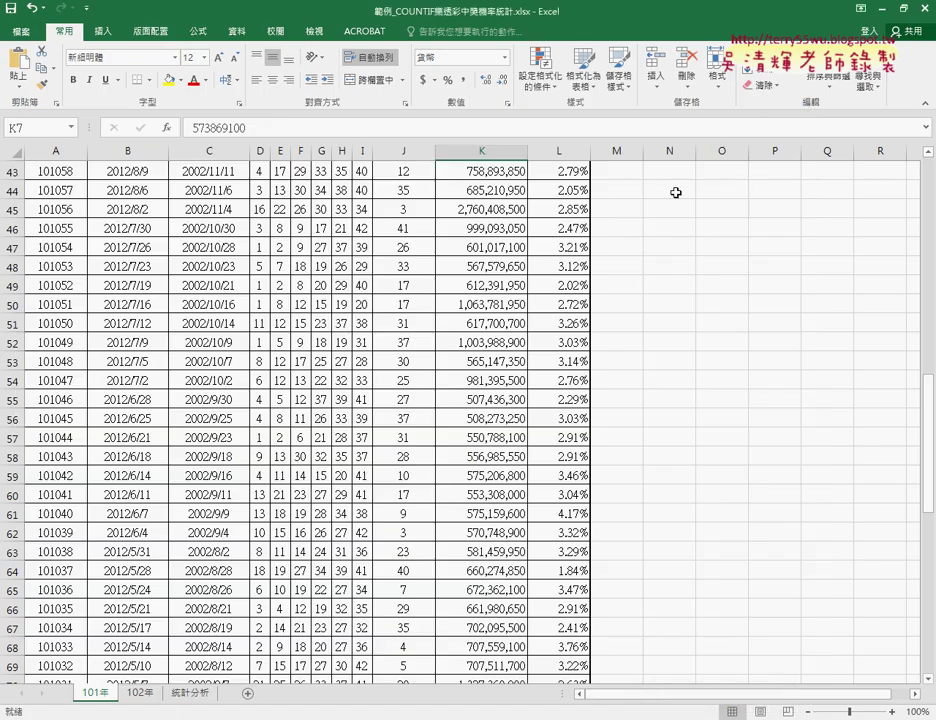
scroll(656, 288, up, 4)
scroll(656, 282, up, 10)
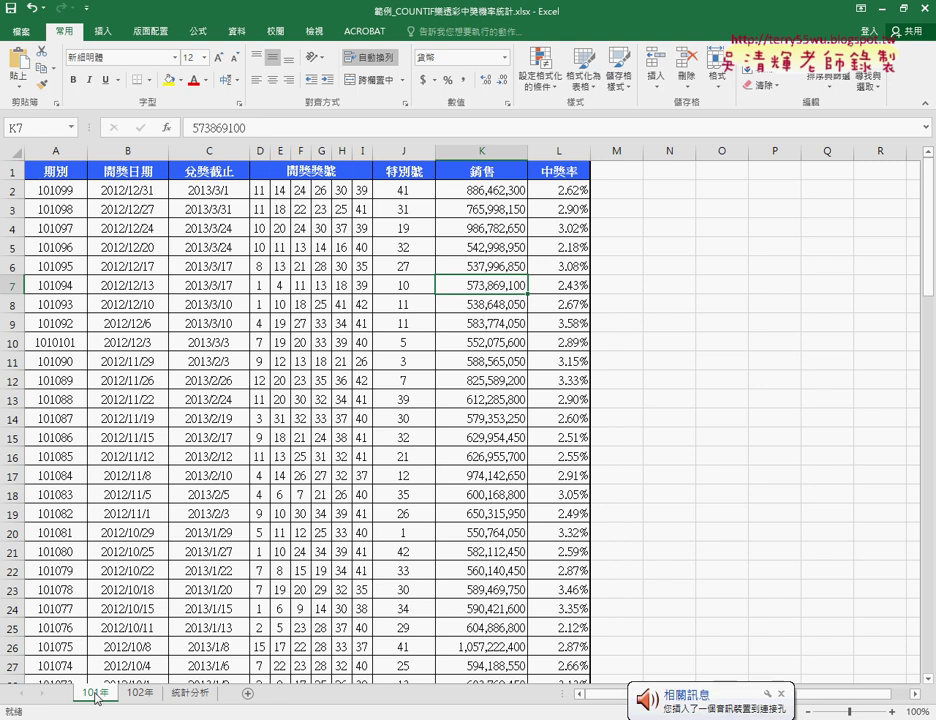
click(140, 694)
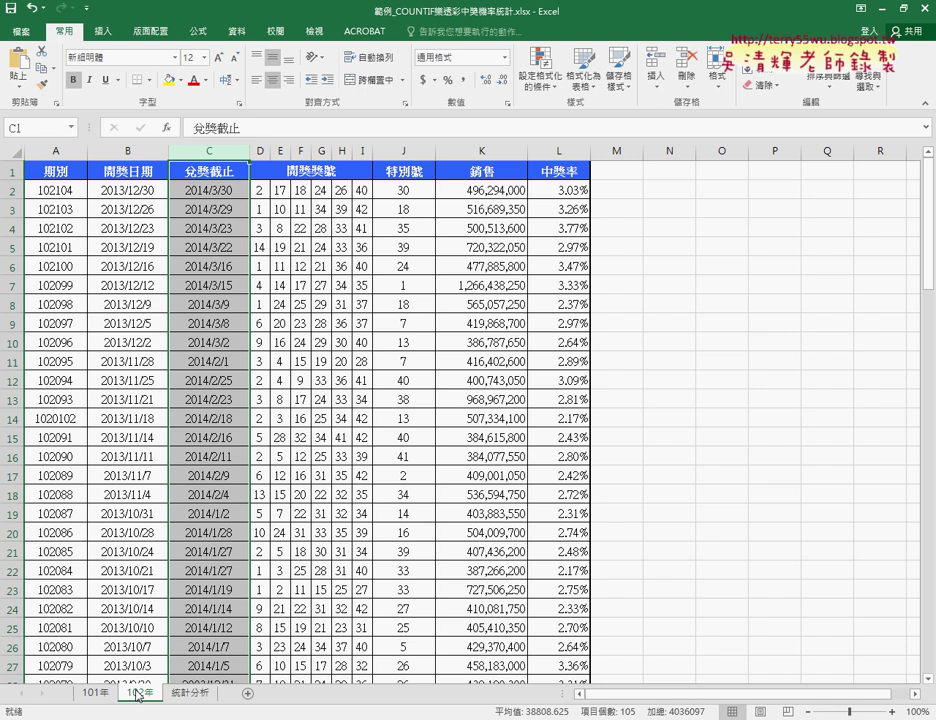
drag(259, 151, 363, 157)
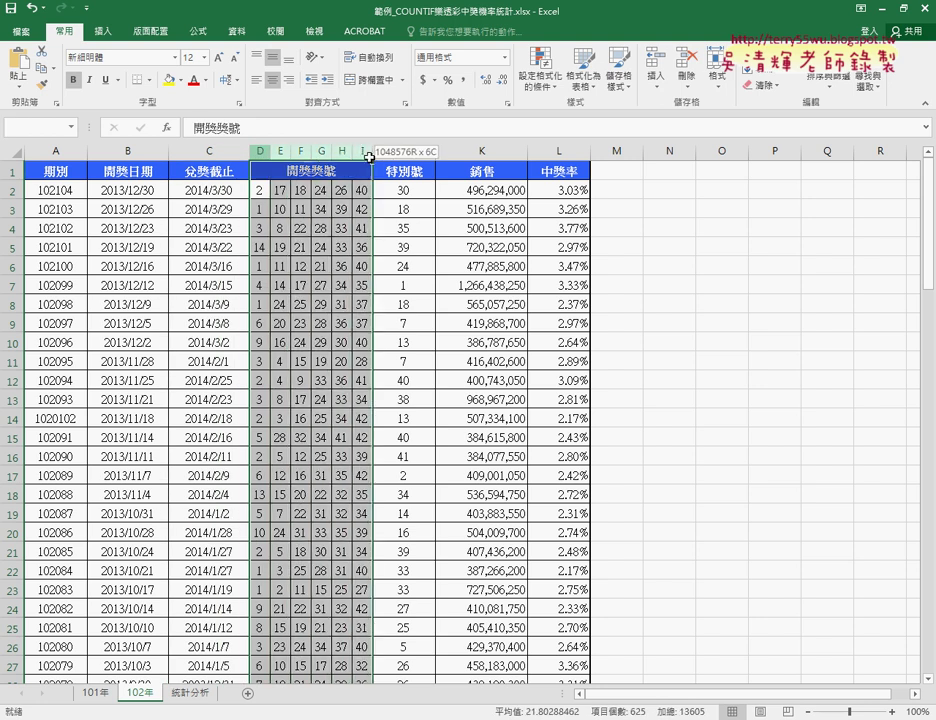
click(403, 151)
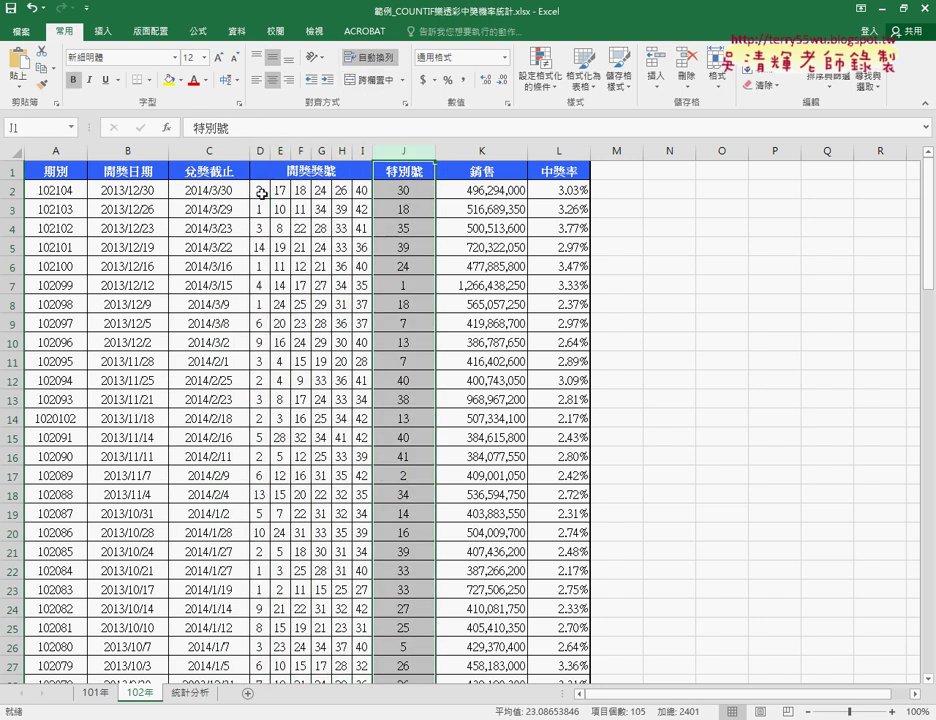
drag(264, 192, 408, 194)
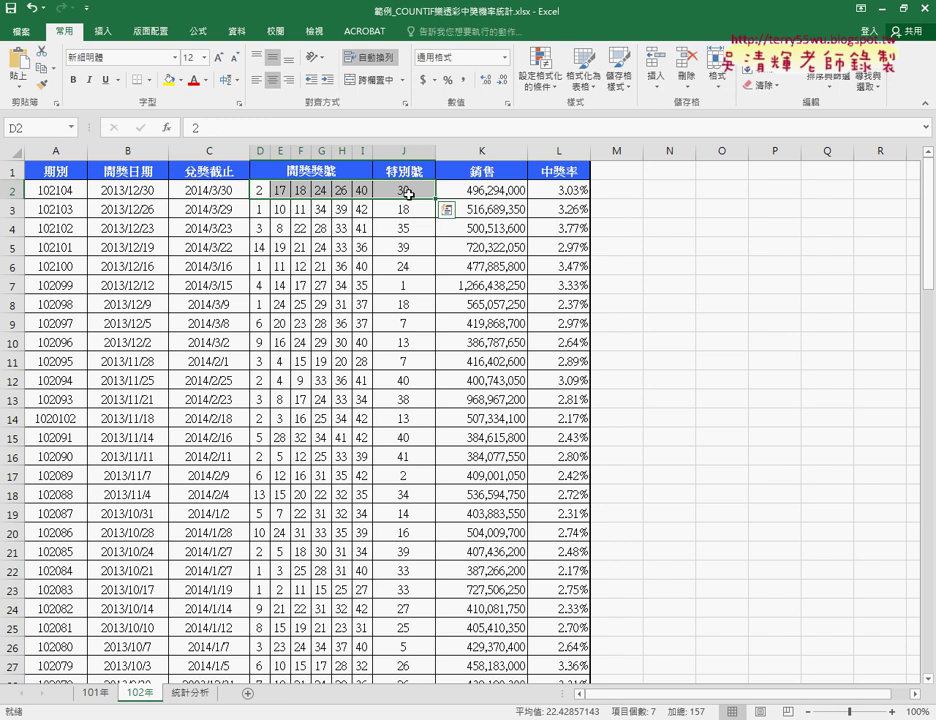
On 101年, select columns D:J and draws D2:J2 and D3:J3, then go to 統計分析
click(93, 692)
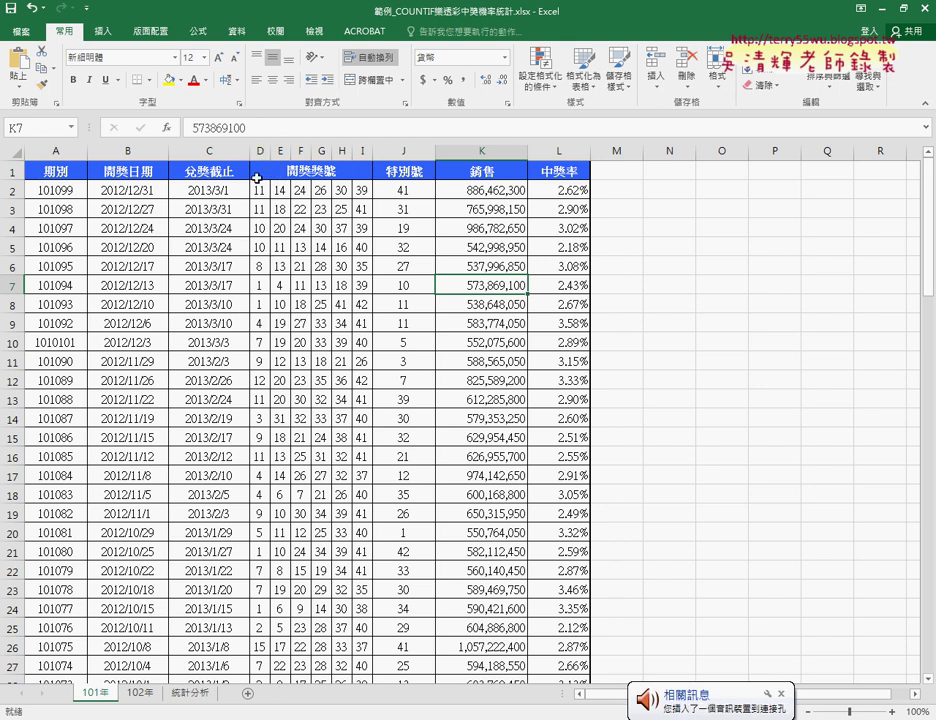
drag(259, 150, 404, 150)
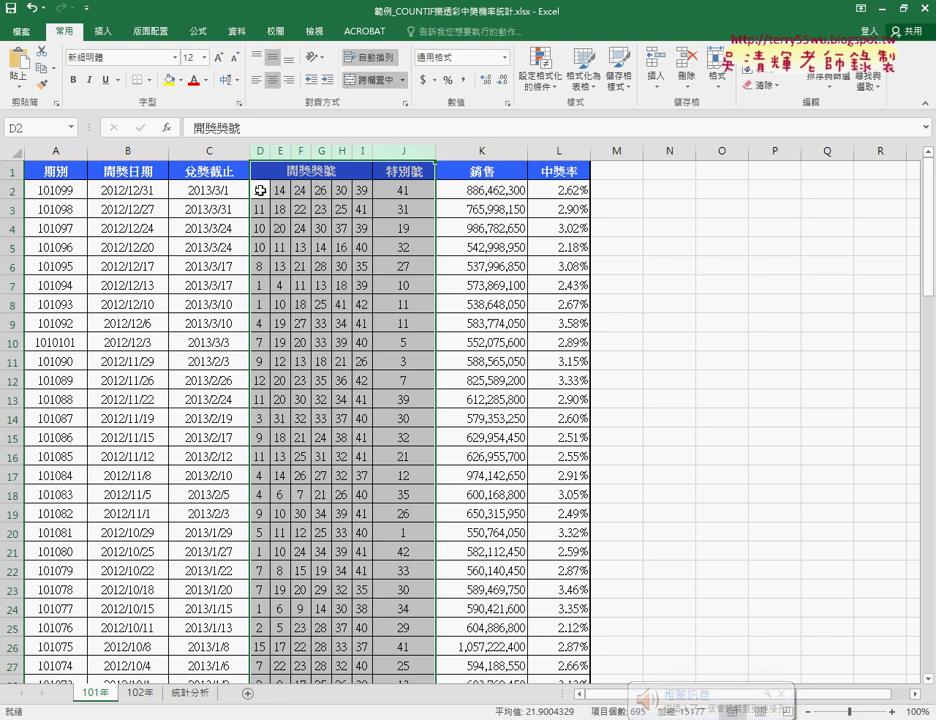
drag(262, 191, 404, 191)
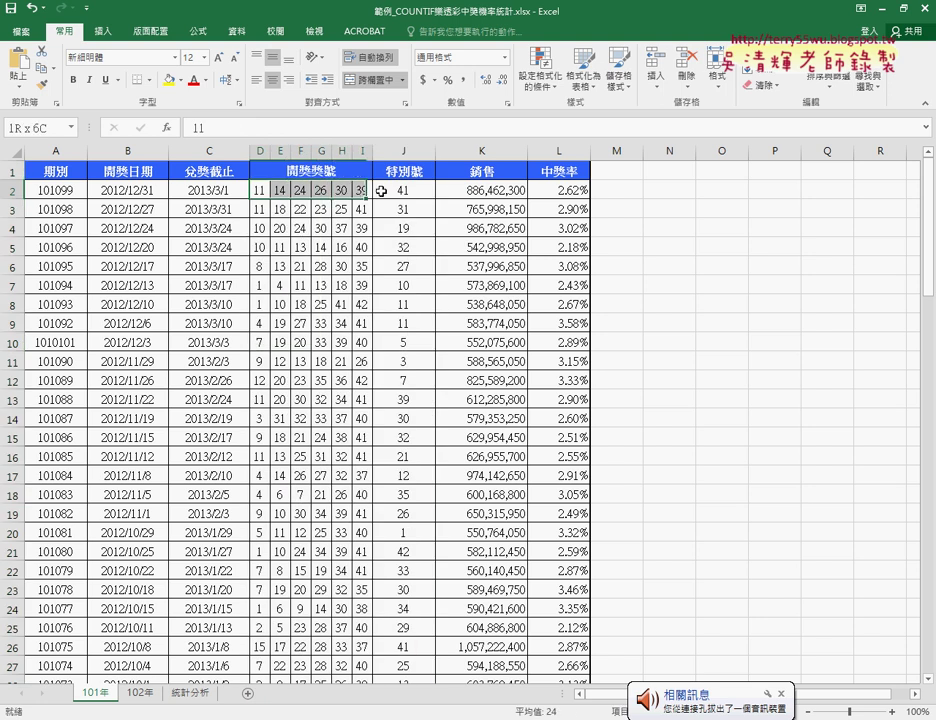
drag(259, 211, 395, 210)
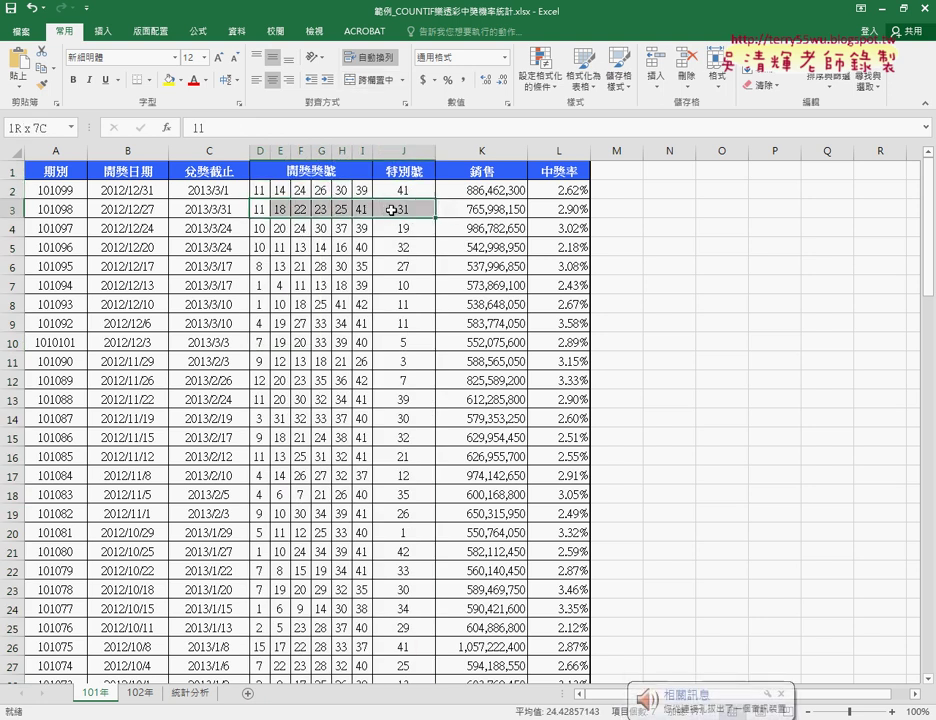
click(193, 693)
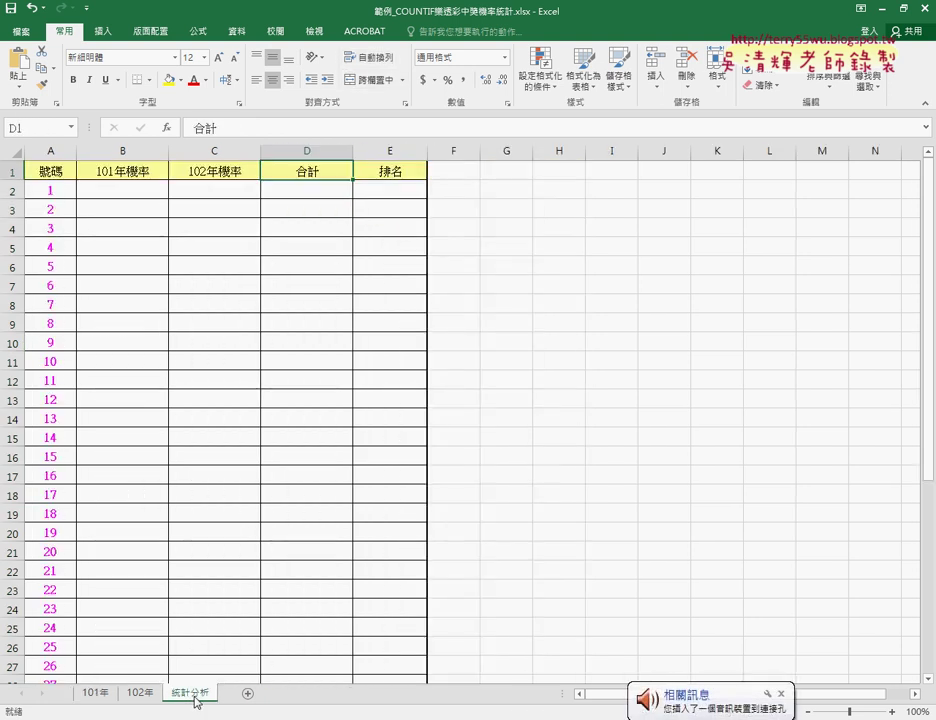
click(134, 193)
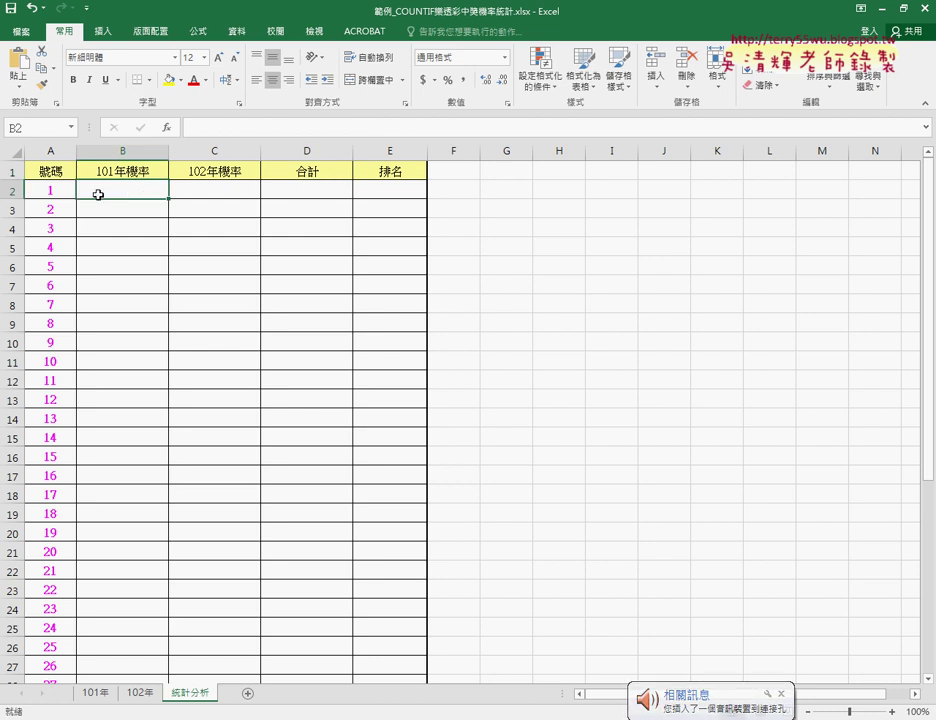
click(232, 192)
click(62, 194)
click(110, 192)
click(205, 188)
click(318, 188)
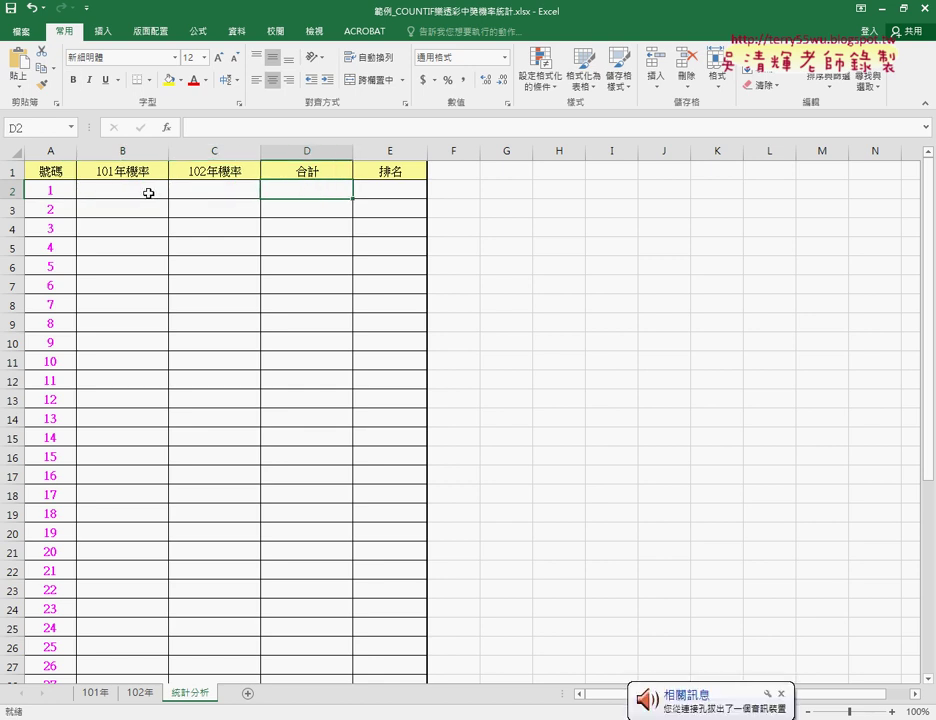
drag(152, 193, 198, 195)
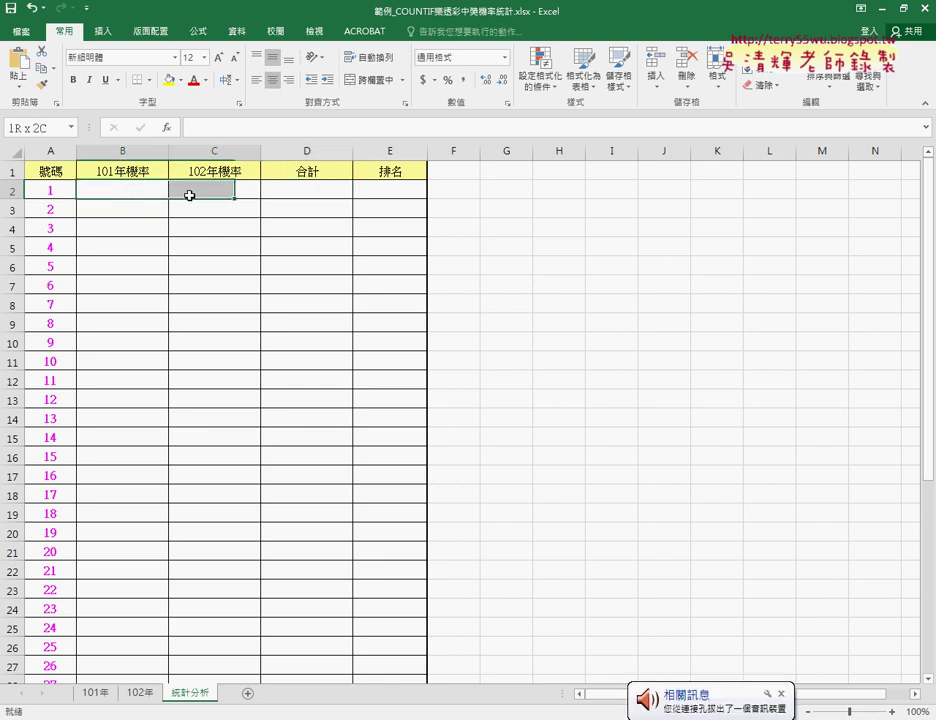
click(299, 203)
click(405, 192)
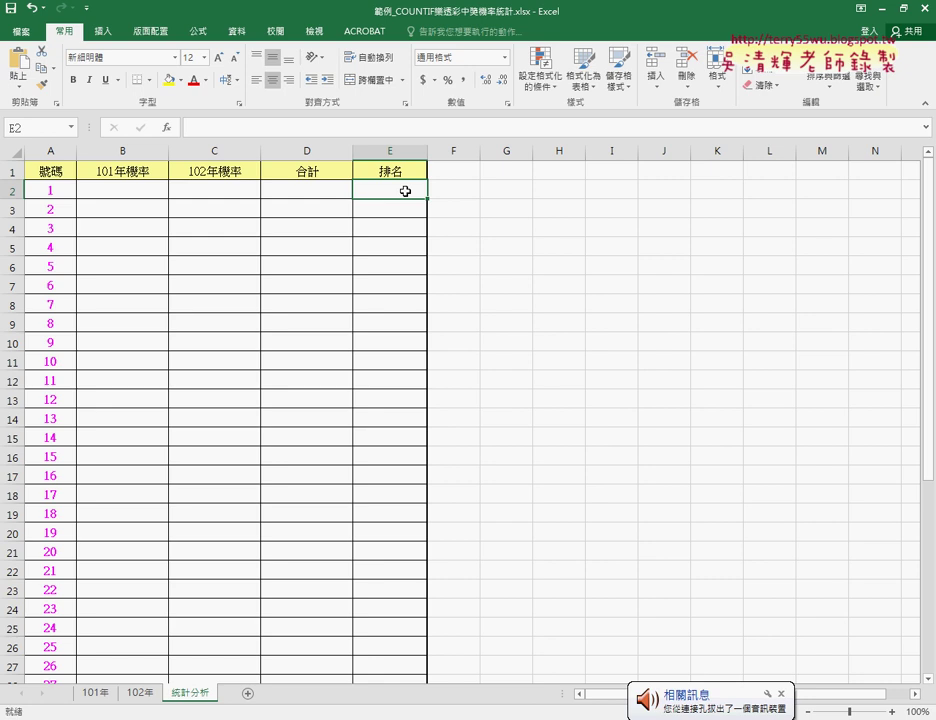
click(143, 187)
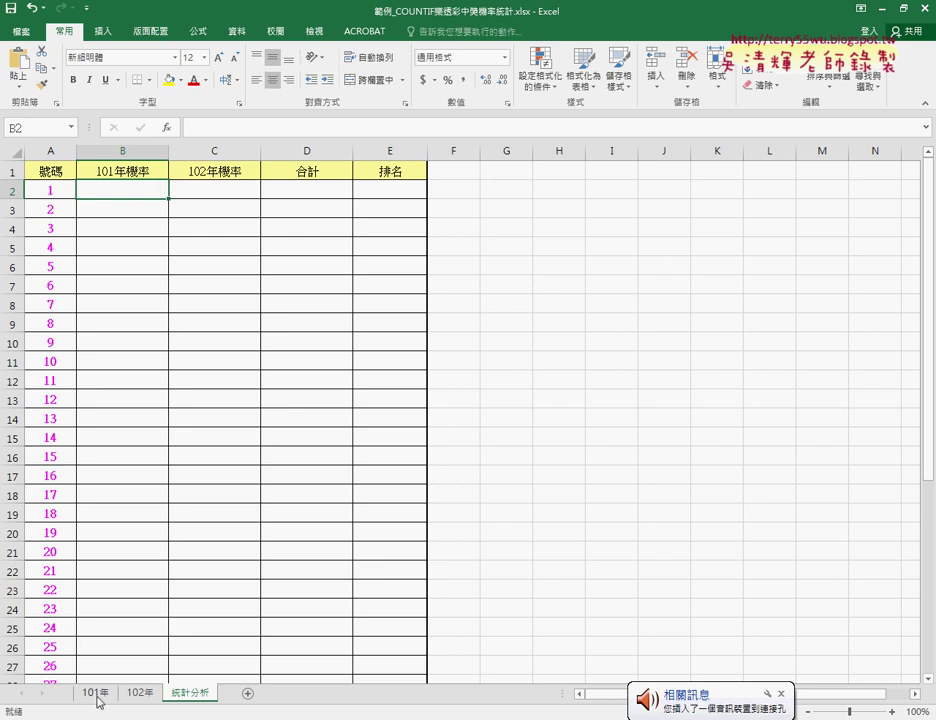
click(49, 189)
click(95, 693)
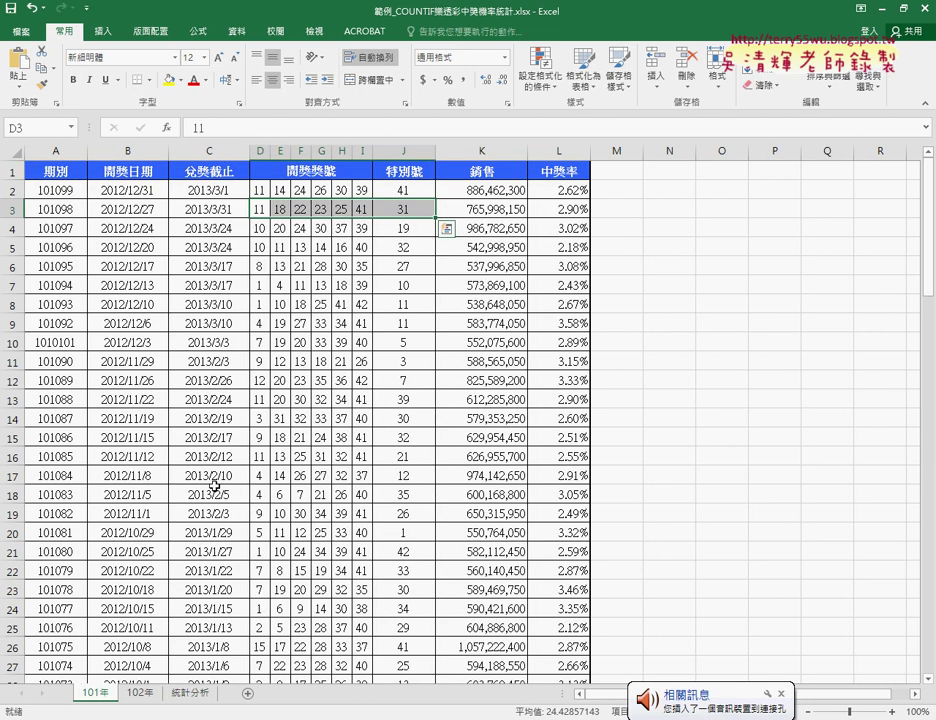
mouse_move(262, 190)
mouse_down()
mouse_move(378, 418)
mouse_move(374, 555)
mouse_up()
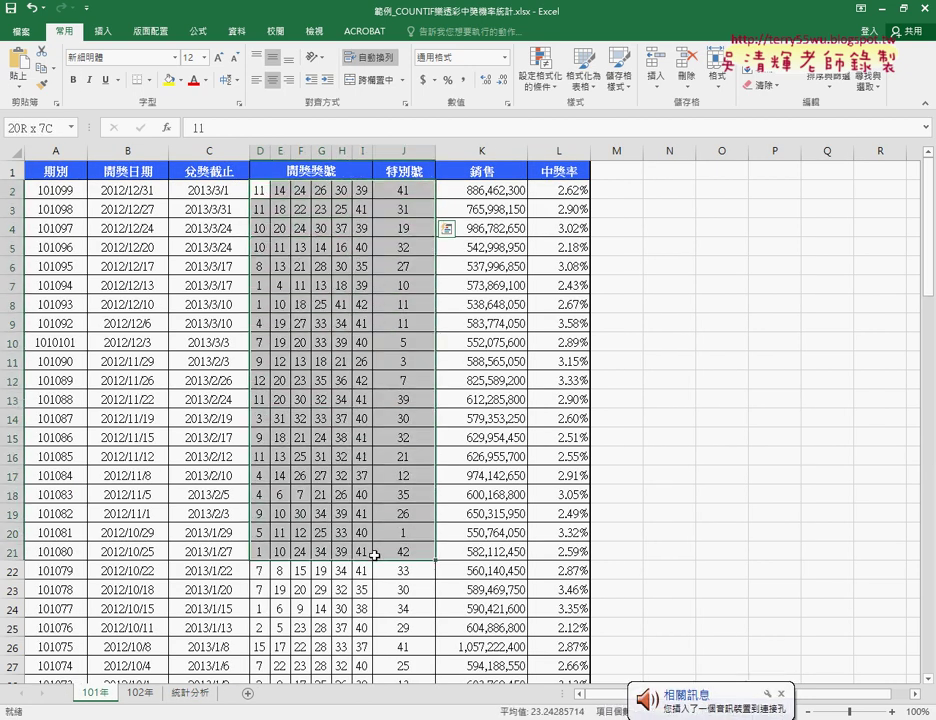
click(190, 690)
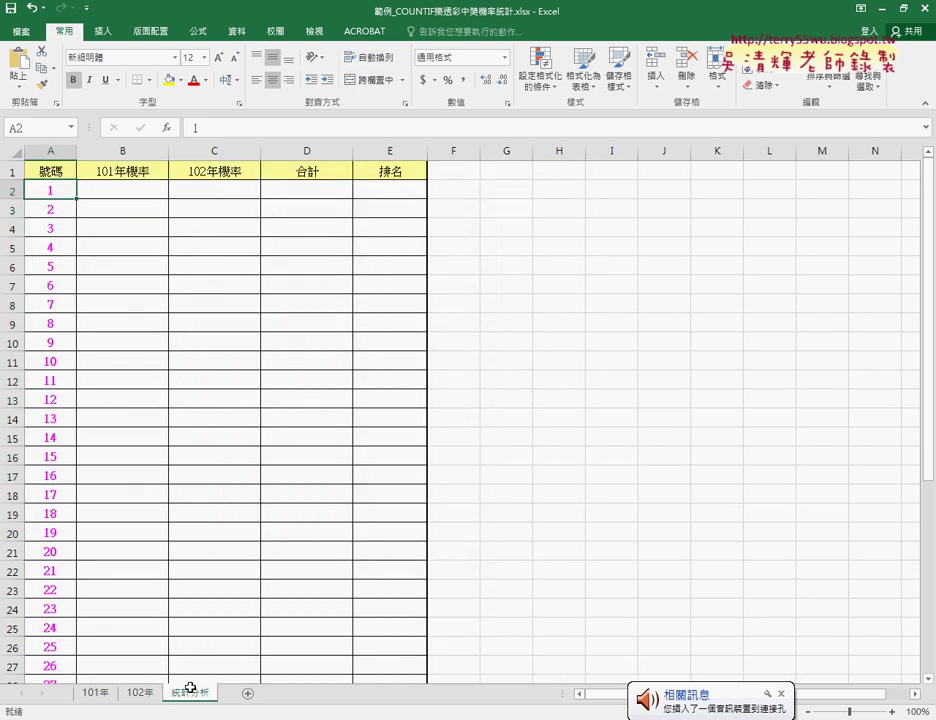
click(150, 190)
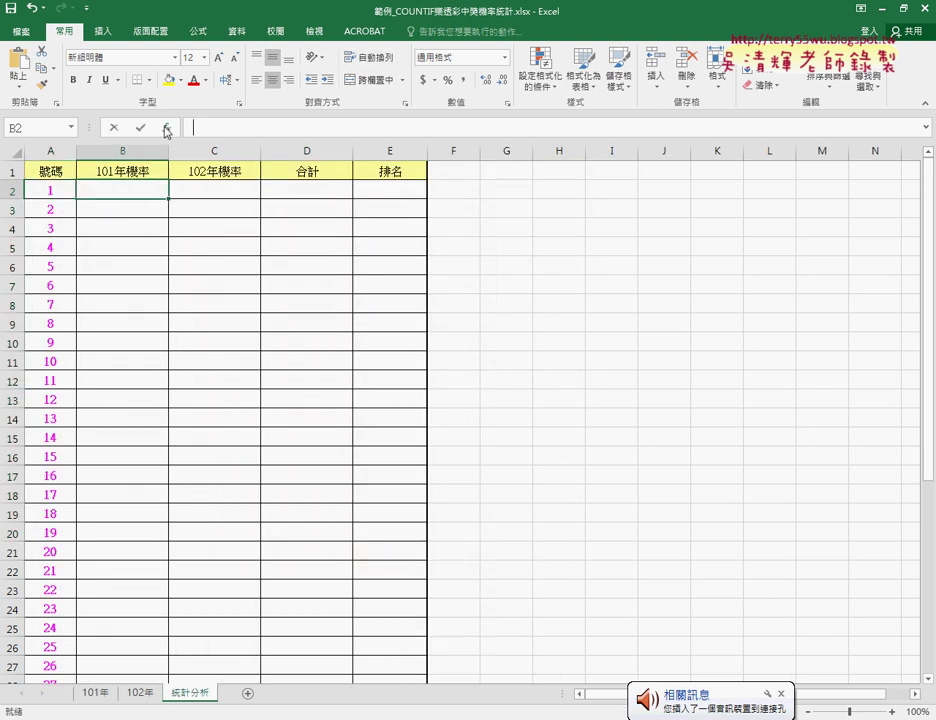
Pick COUNTIF from the 統計 category of Insert Function for cell B2
click(166, 128)
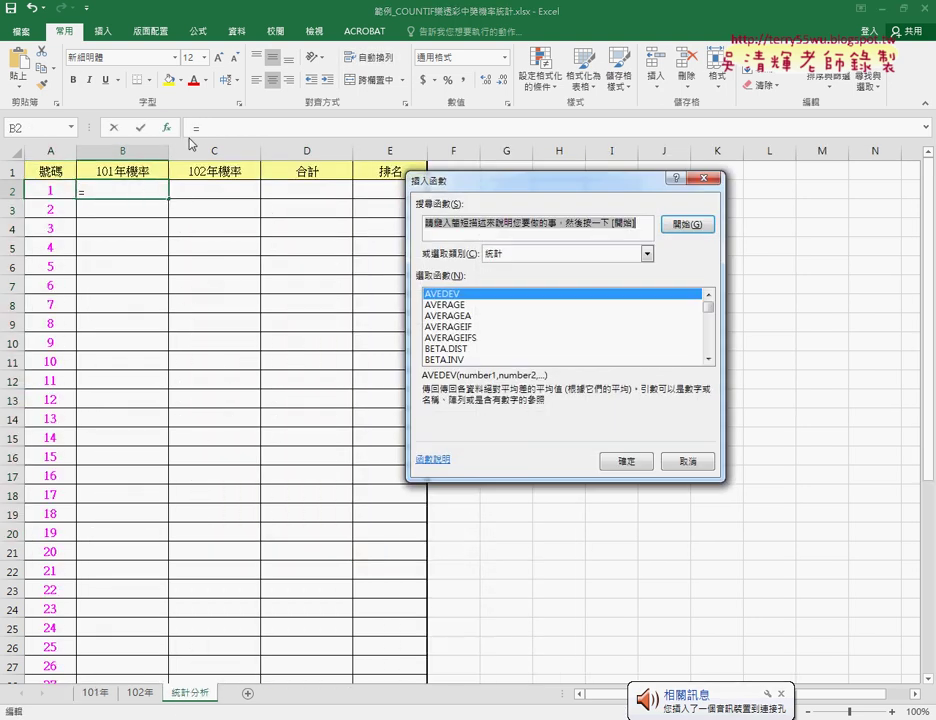
click(709, 359)
click(709, 359)
click(709, 359)
click(709, 359)
click(709, 359)
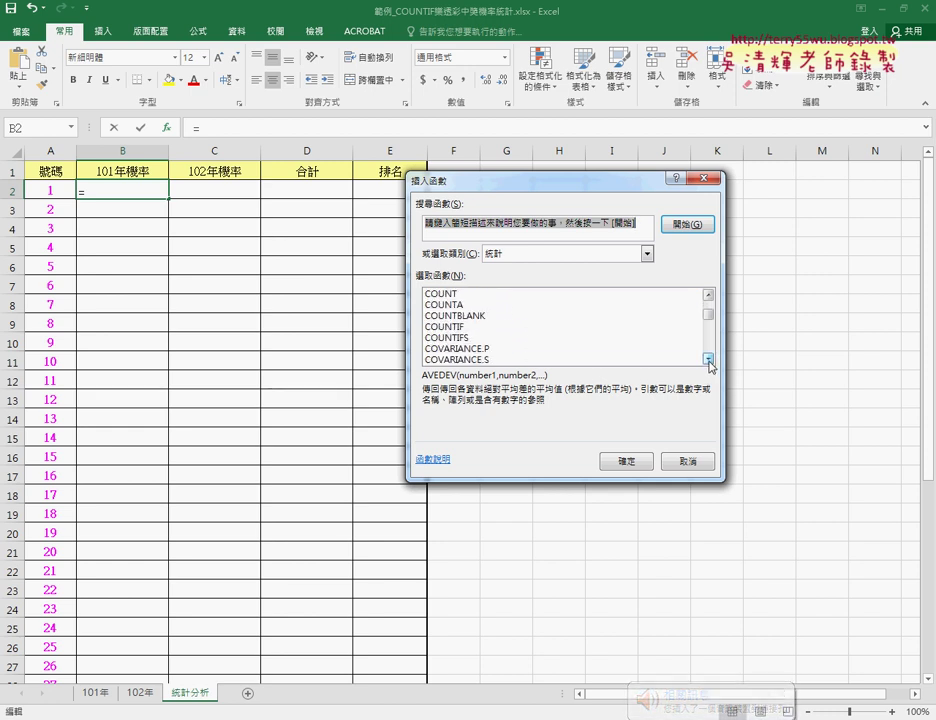
click(467, 327)
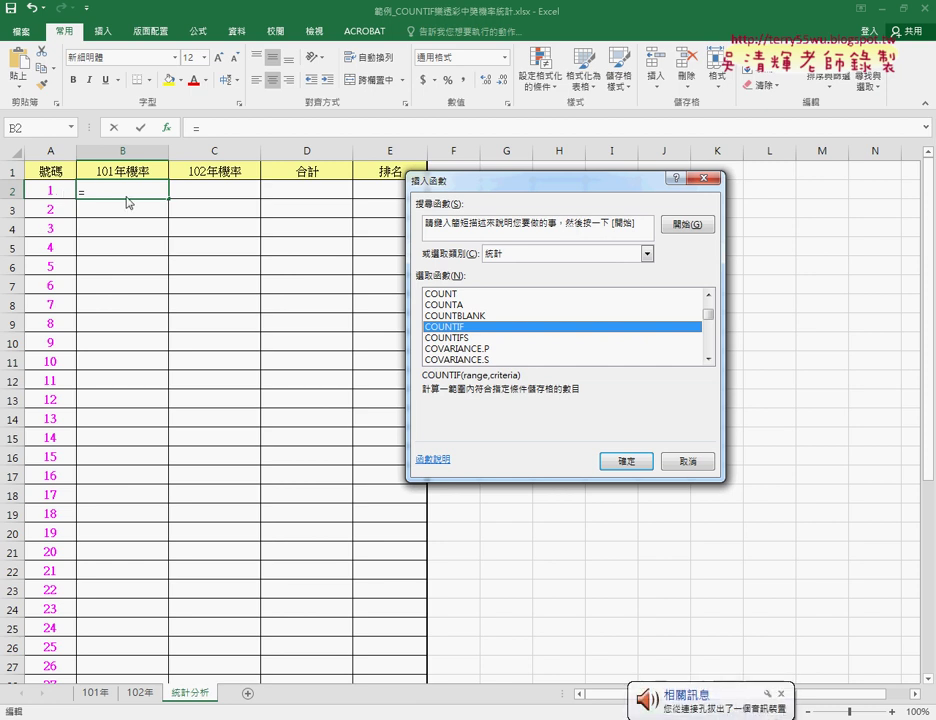
click(636, 461)
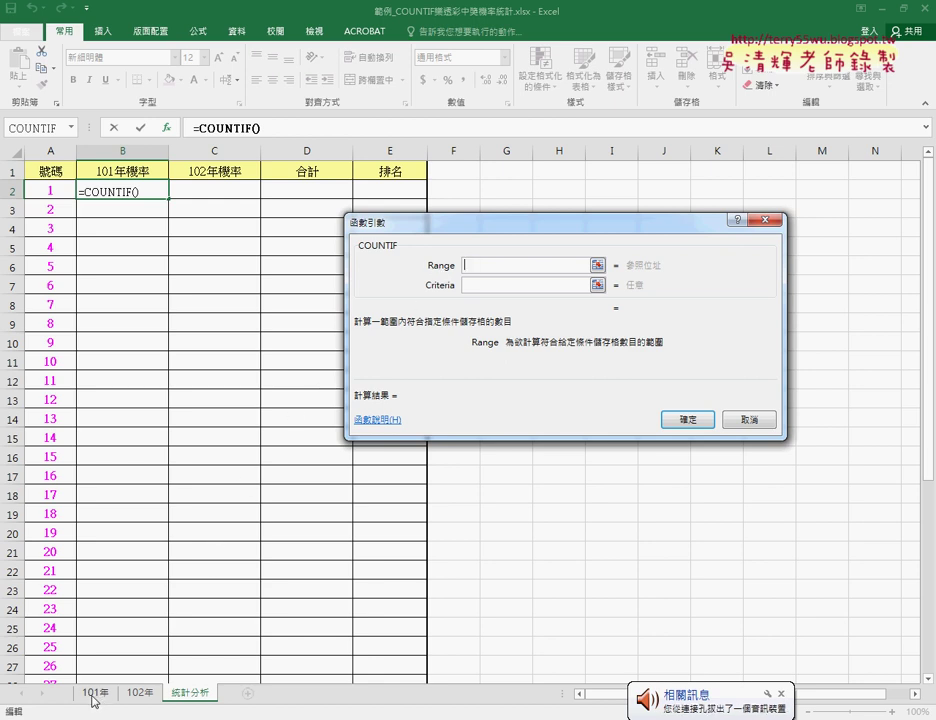
Set the COUNTIF range to the 101年 draws '101年'!D2:J100
click(100, 697)
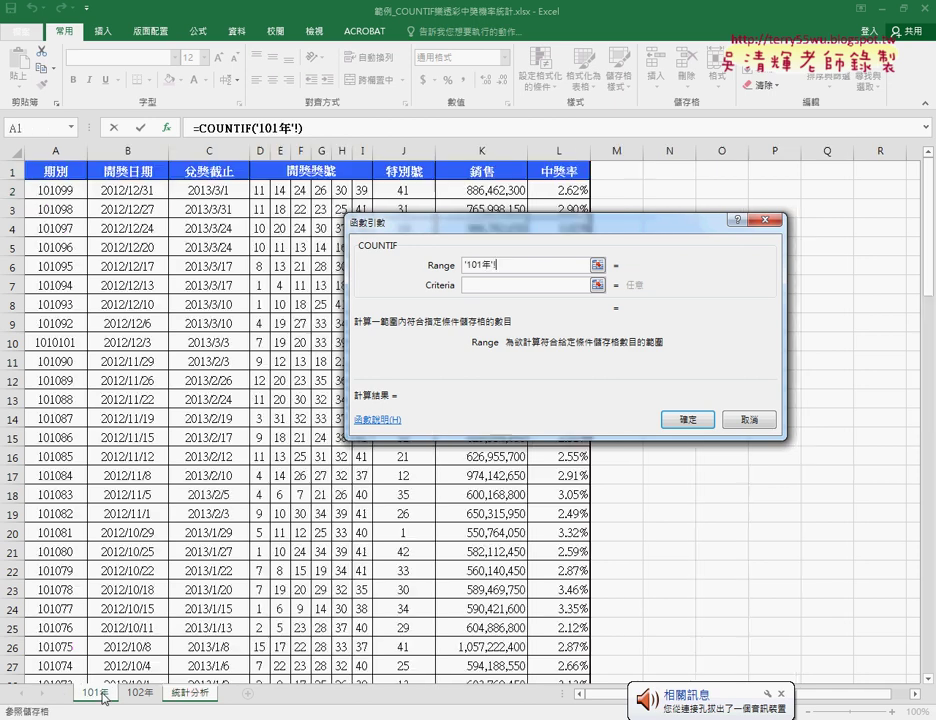
drag(472, 224, 628, 170)
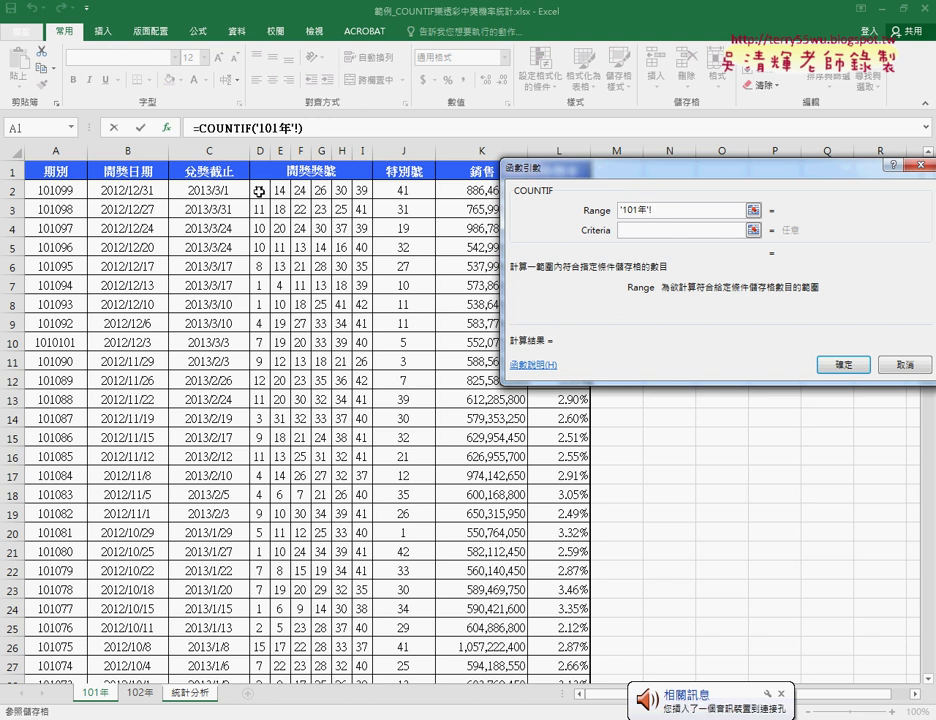
drag(259, 191, 408, 213)
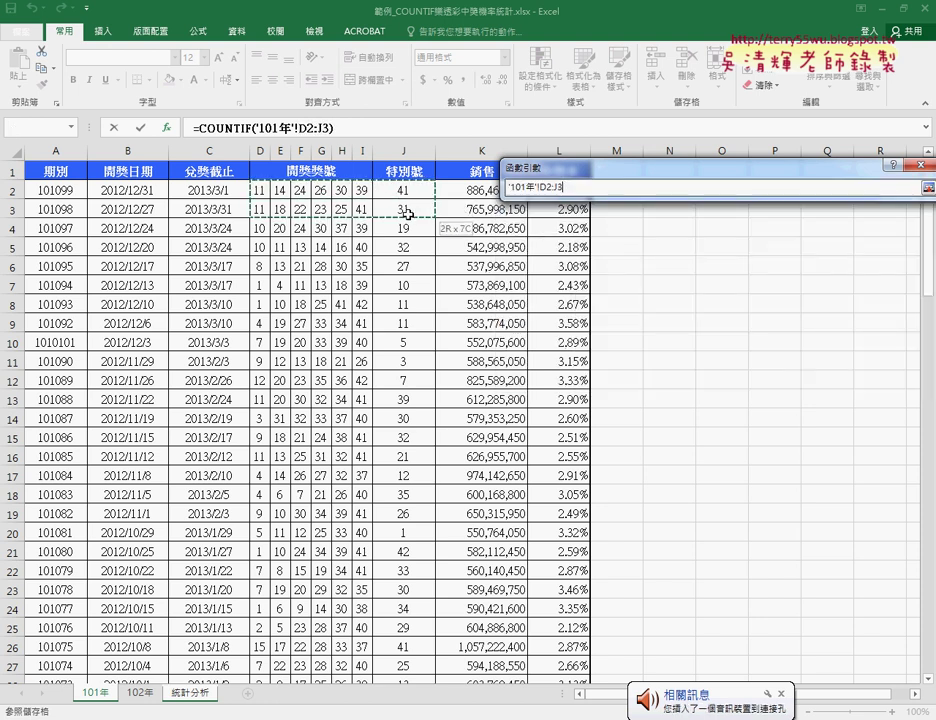
mouse_move(408, 213)
mouse_down()
mouse_move(365, 648)
mouse_move(432, 660)
mouse_move(410, 306)
mouse_up()
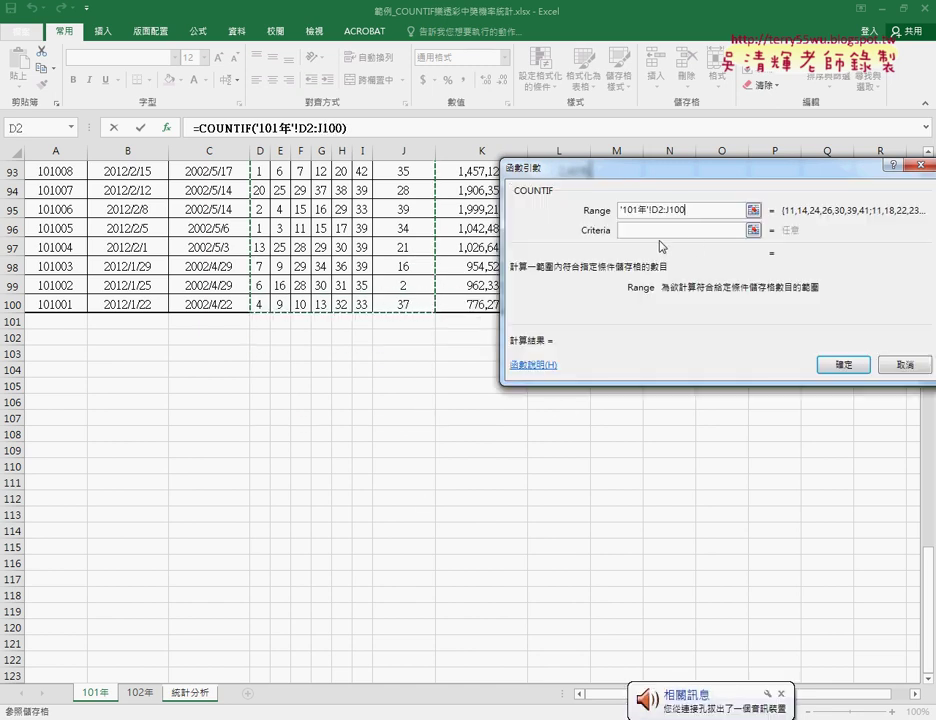
scroll(359, 375, up, 2)
scroll(359, 375, up, 9)
scroll(355, 372, up, 11)
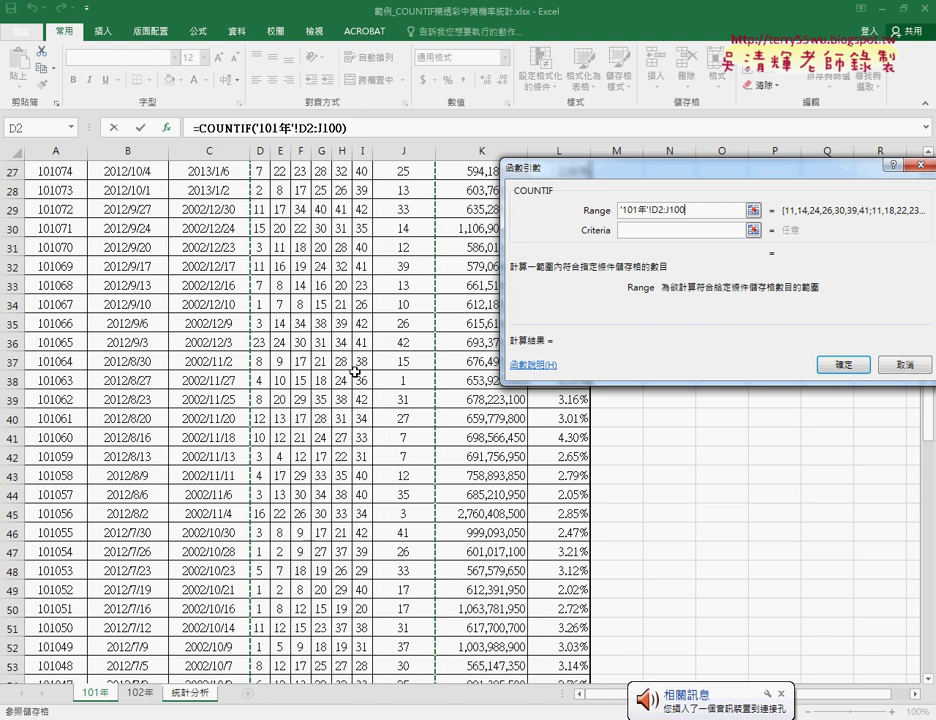
scroll(355, 372, up, 9)
click(595, 214)
key(Delete)
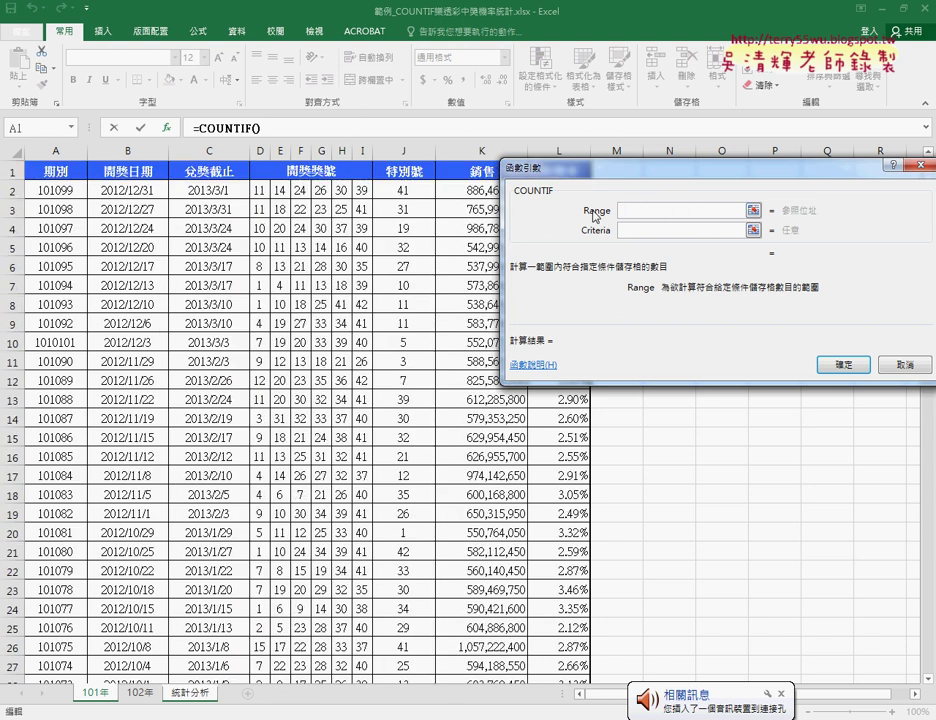
drag(261, 190, 404, 193)
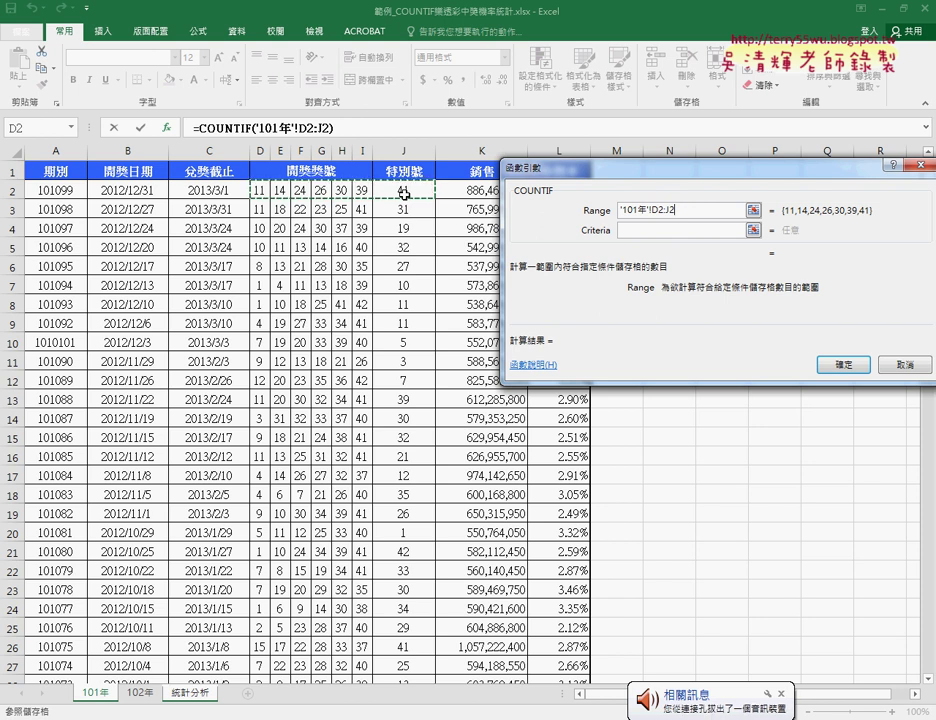
key(ctrl+shift+Down)
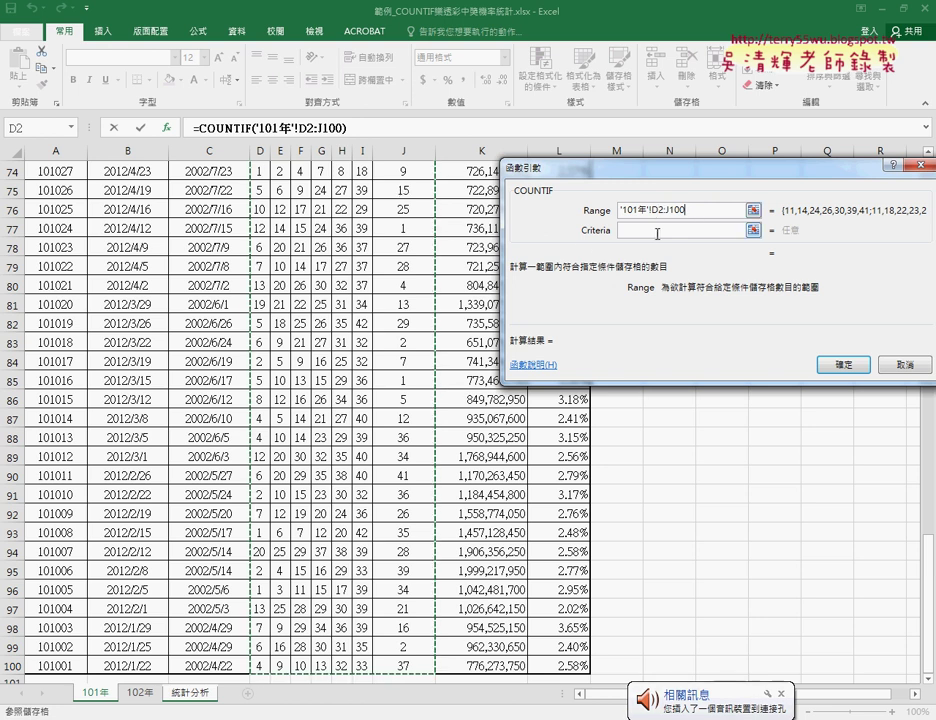
Use A2 as the criterion and confirm, so B2 shows 17
click(648, 232)
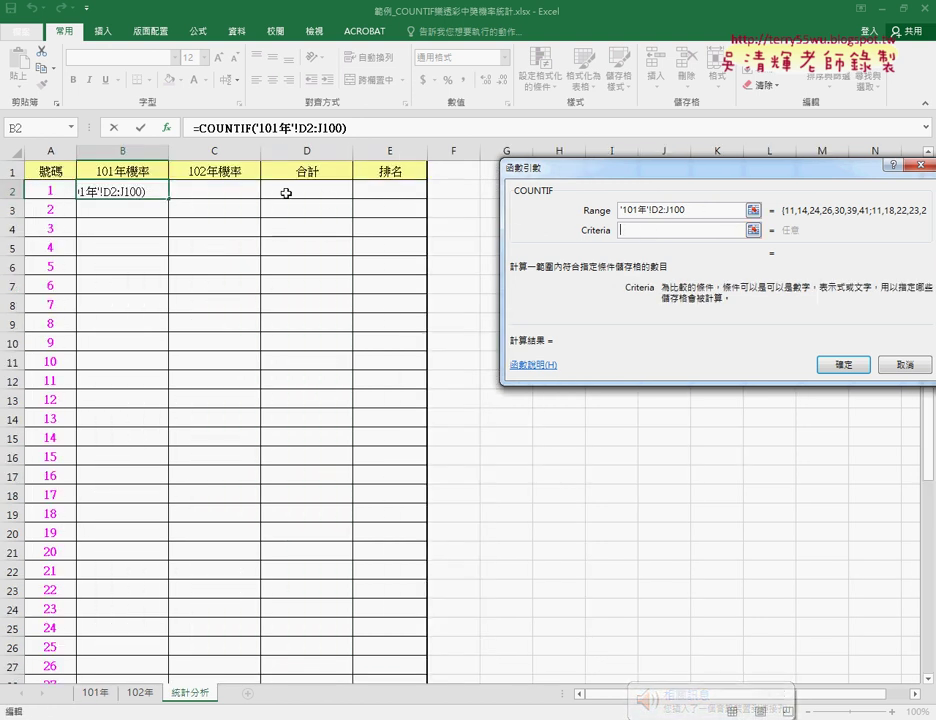
click(50, 190)
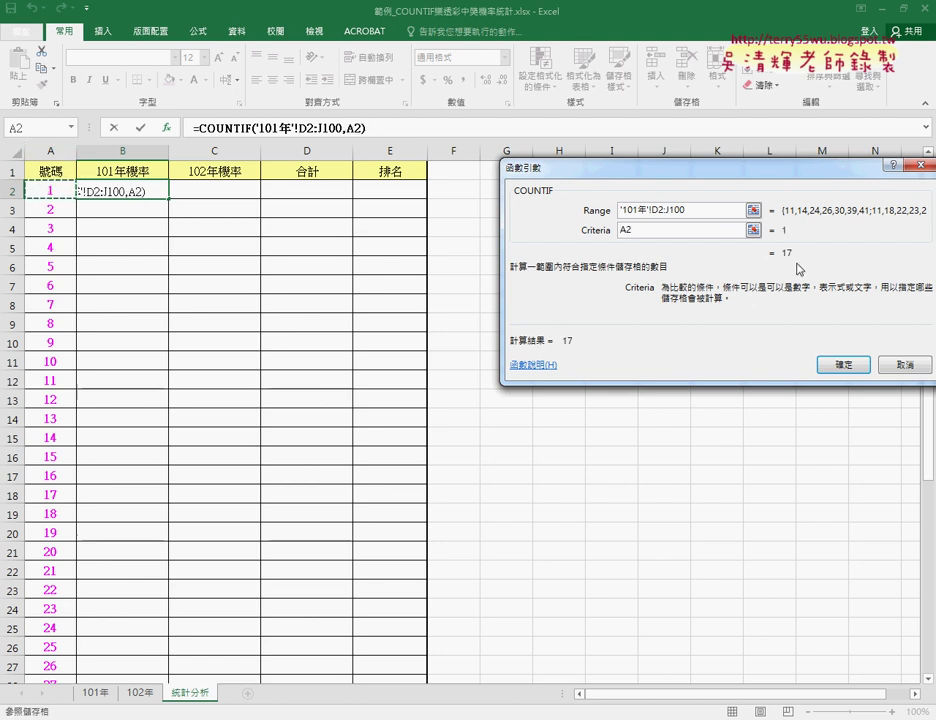
click(845, 363)
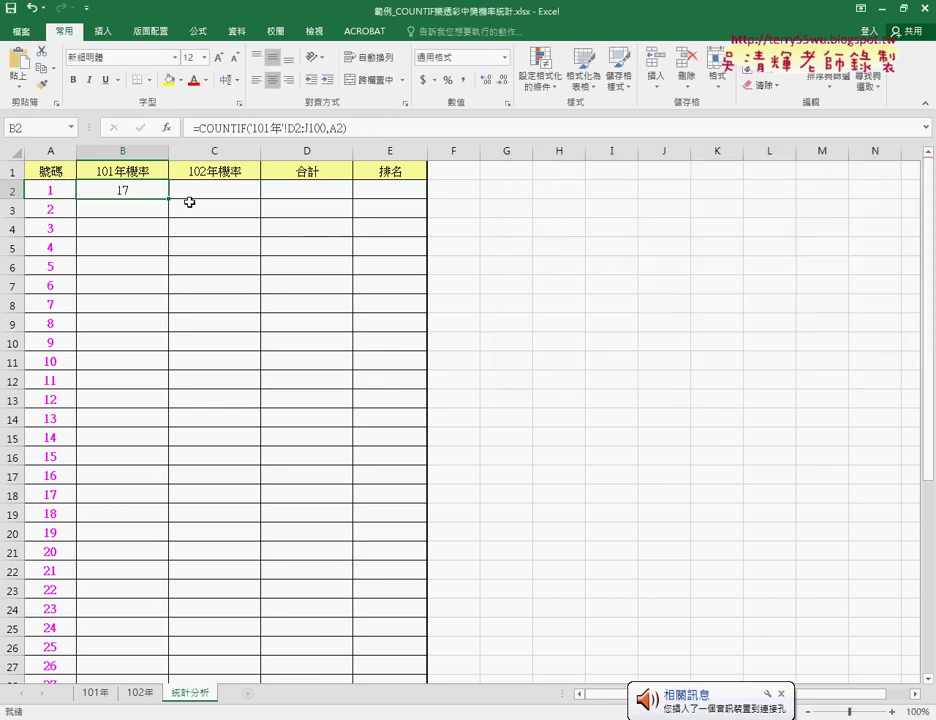
Fill the 101年 counts down column B and copy B2's COUNTIF formula text
double_click(167, 199)
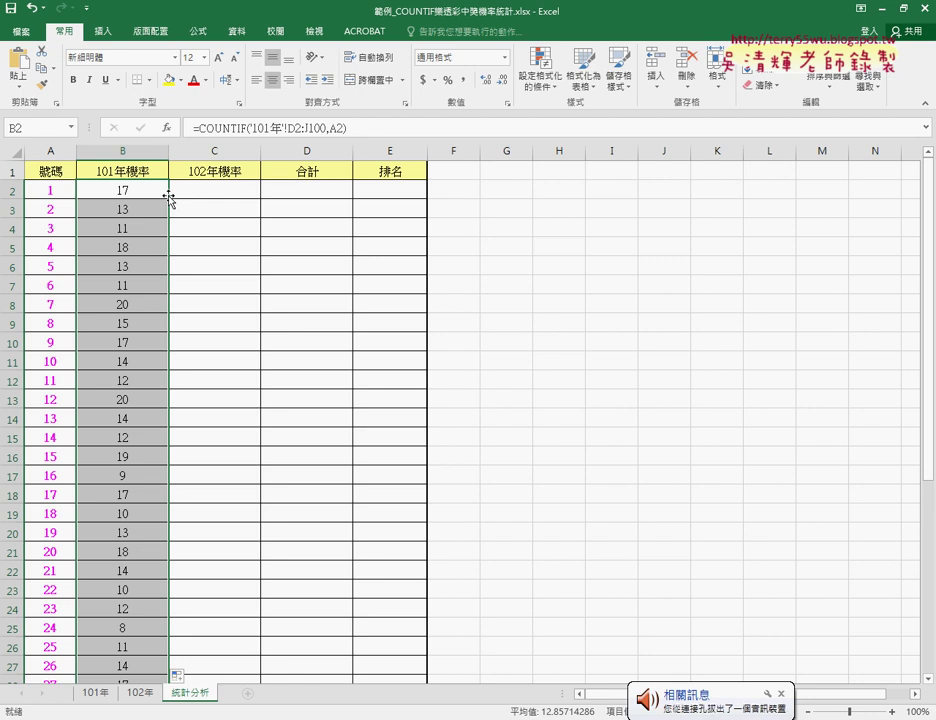
click(115, 188)
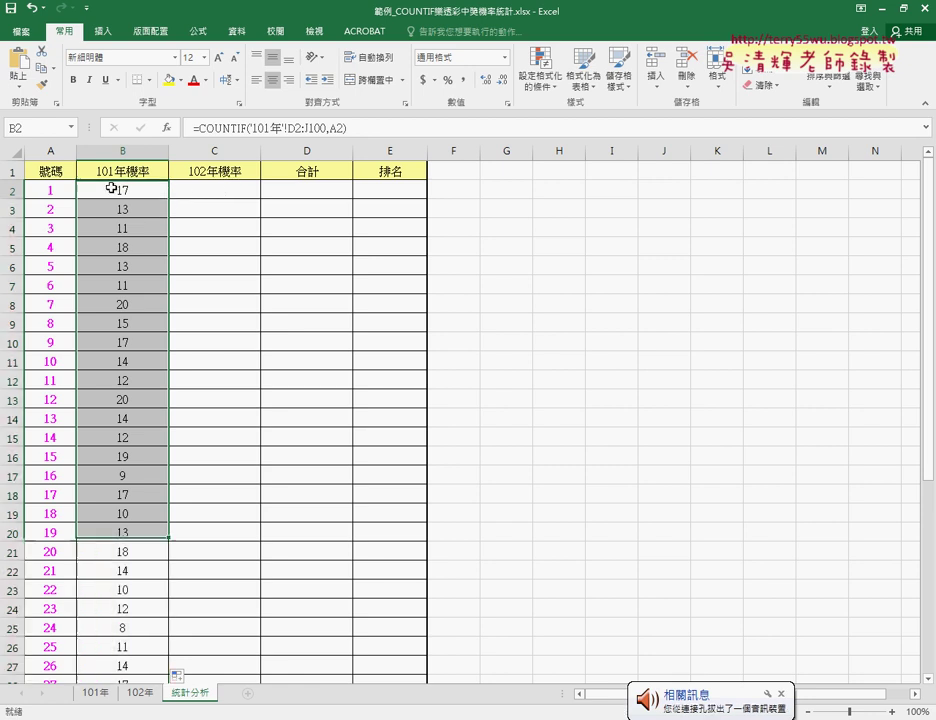
drag(368, 127, 192, 127)
right_click(245, 130)
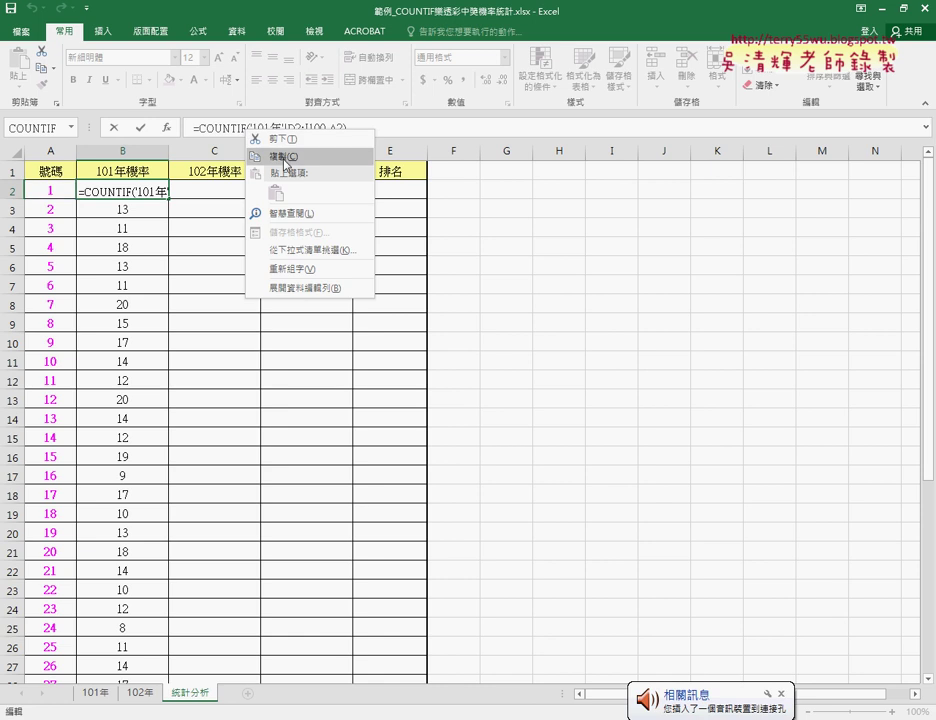
click(284, 156)
click(115, 128)
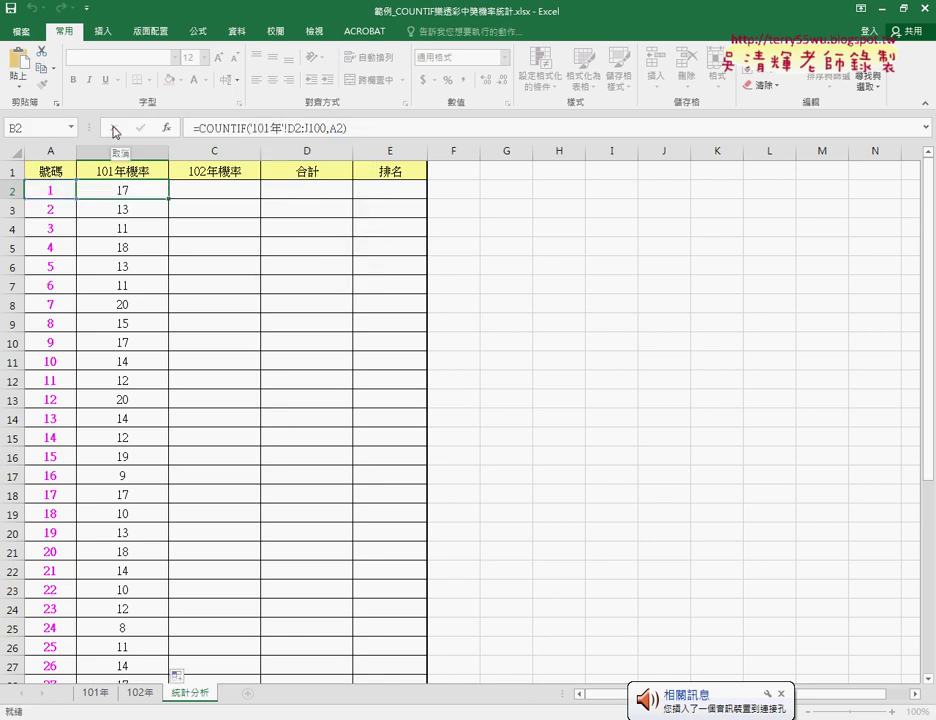
Enter =COUNTIF('102年'!D2:J100,A2) in C2 and fill it down column C
click(218, 188)
click(209, 128)
right_click(210, 128)
click(244, 187)
key(ctrl+v)
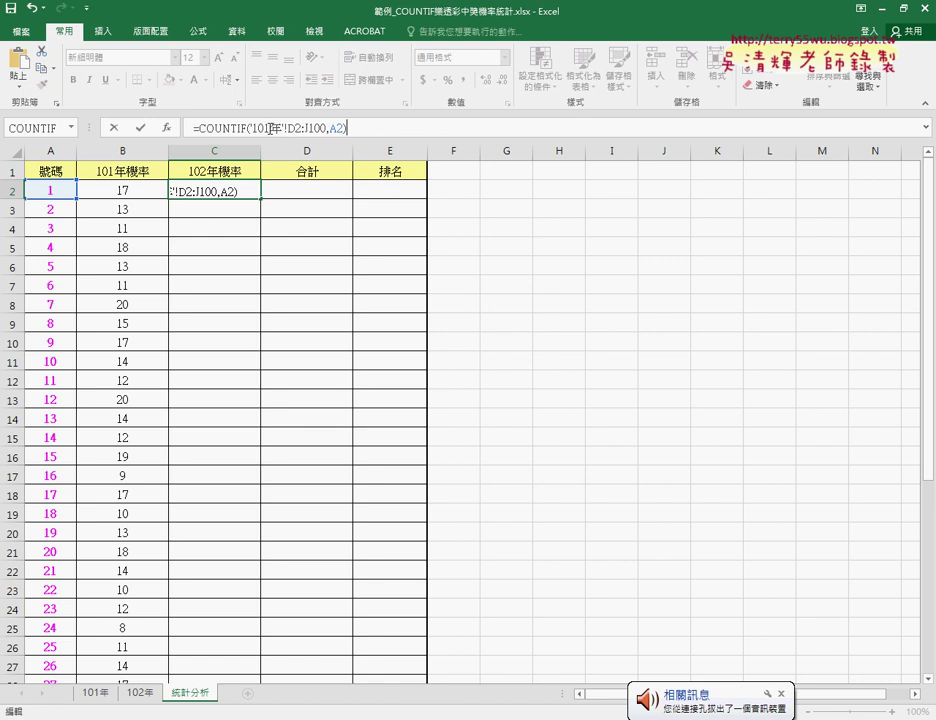
click(255, 128)
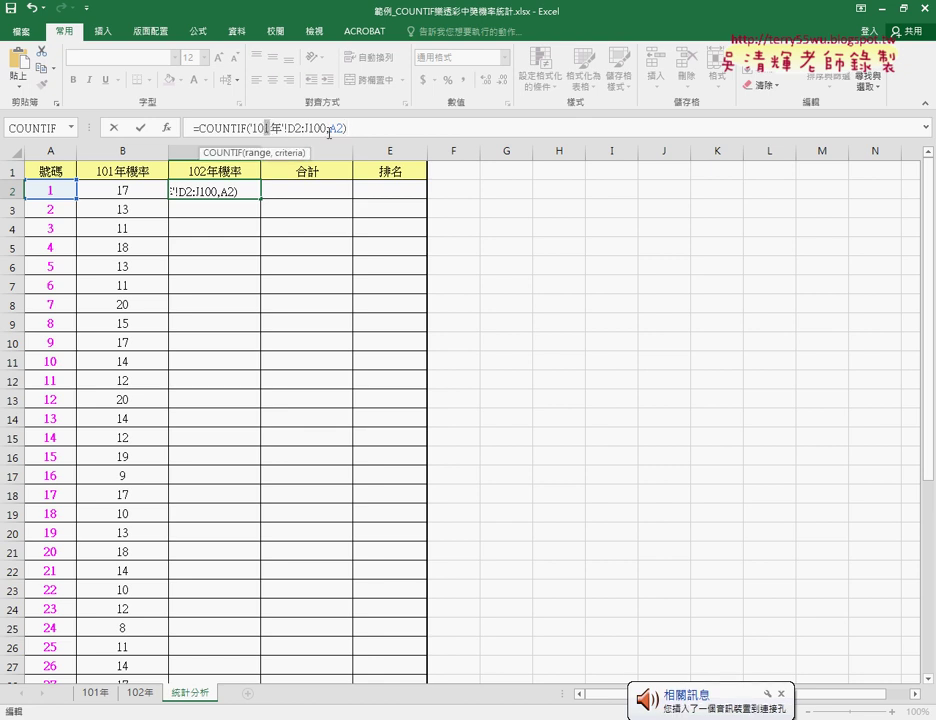
key(BackSpace)
text(2)
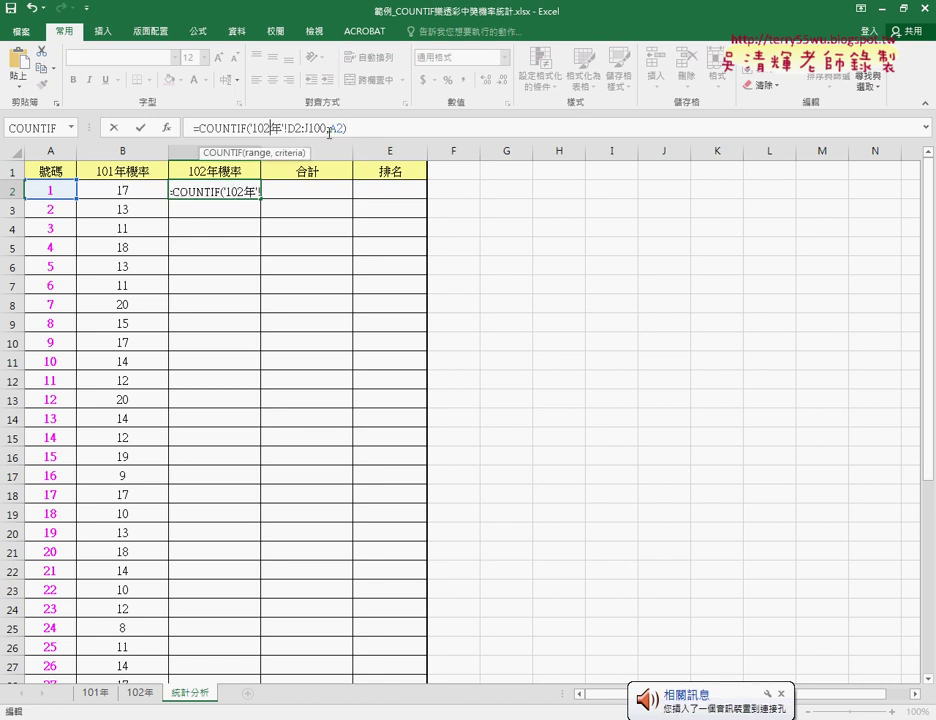
click(141, 128)
double_click(261, 199)
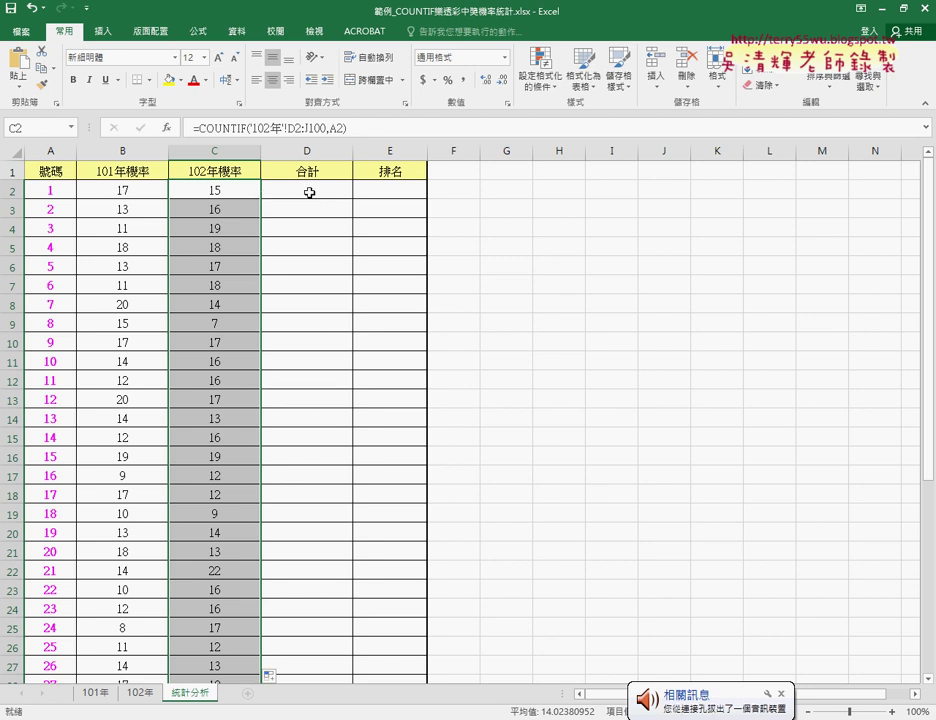
click(309, 192)
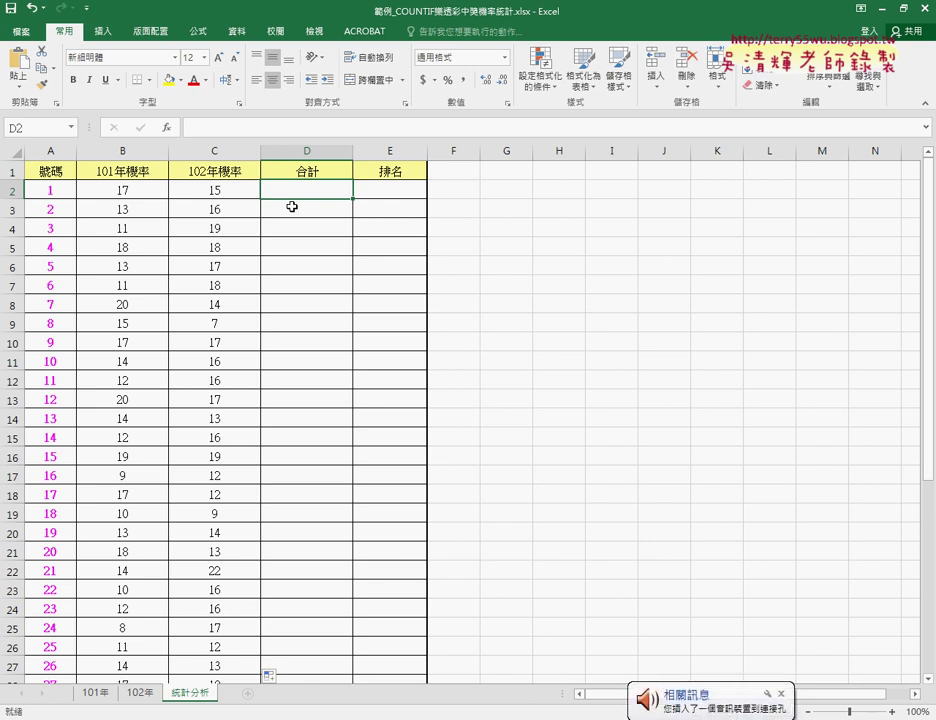
Place the edit point at the end of B2's =COUNTIF('101年'!D2:J100,A2) formula
click(139, 192)
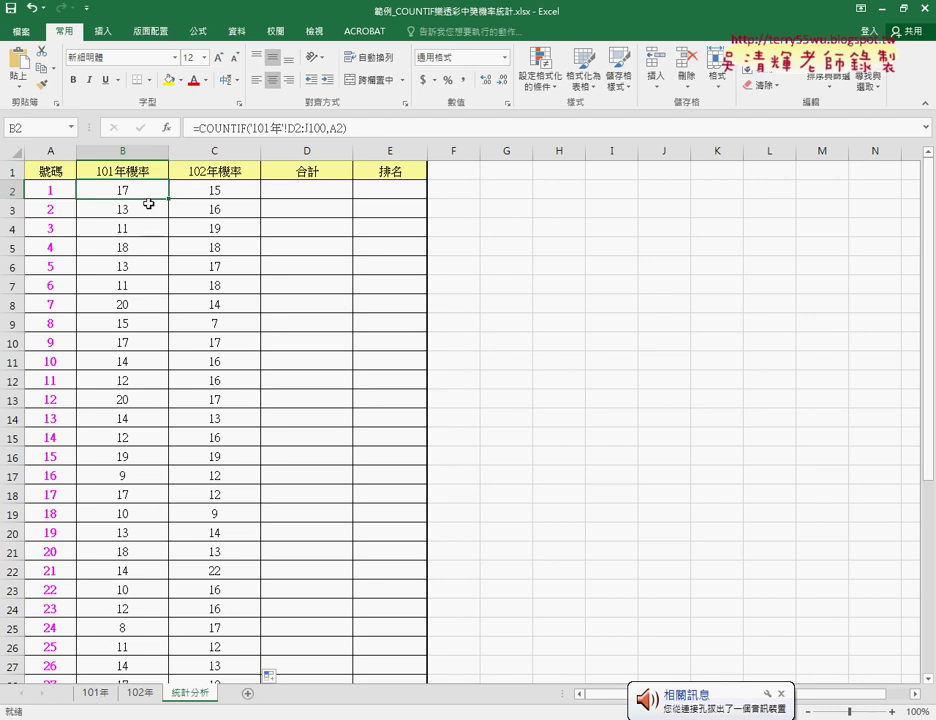
click(384, 131)
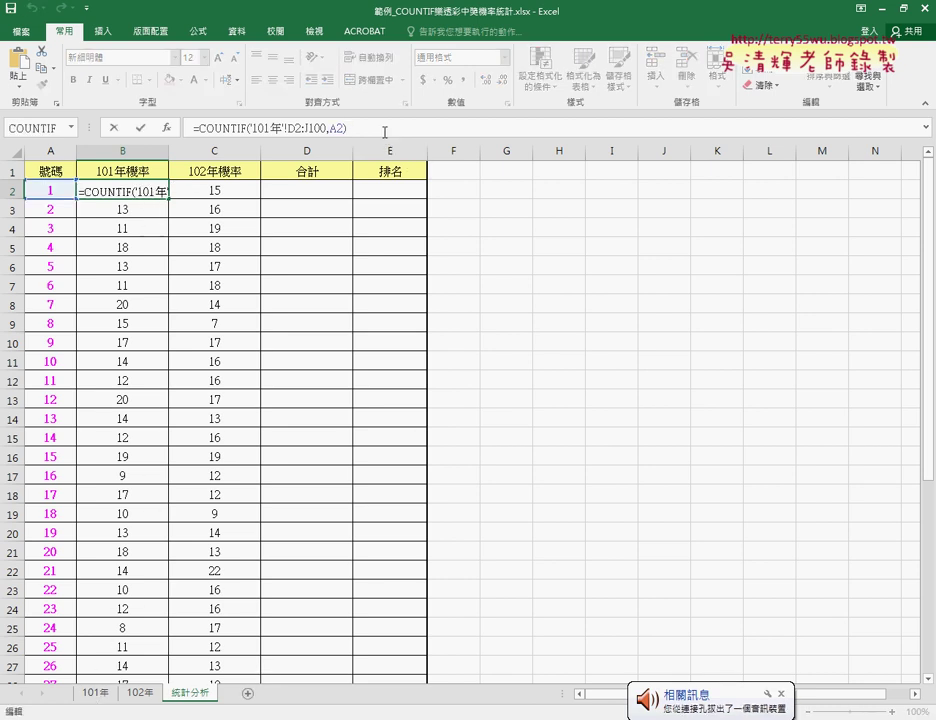
text(/)
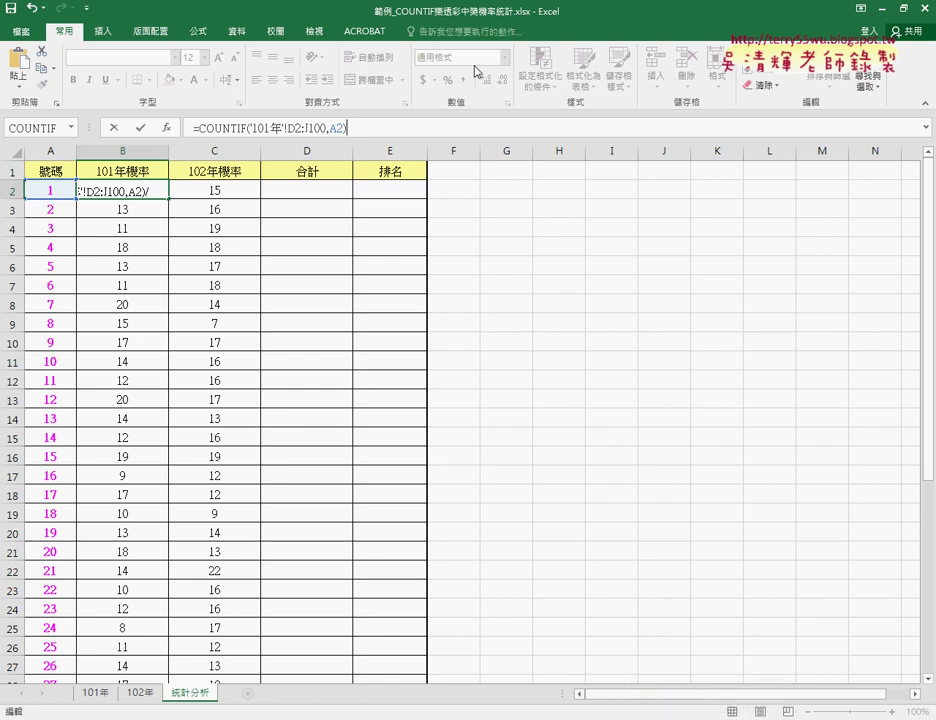
key(ctrl+Return)
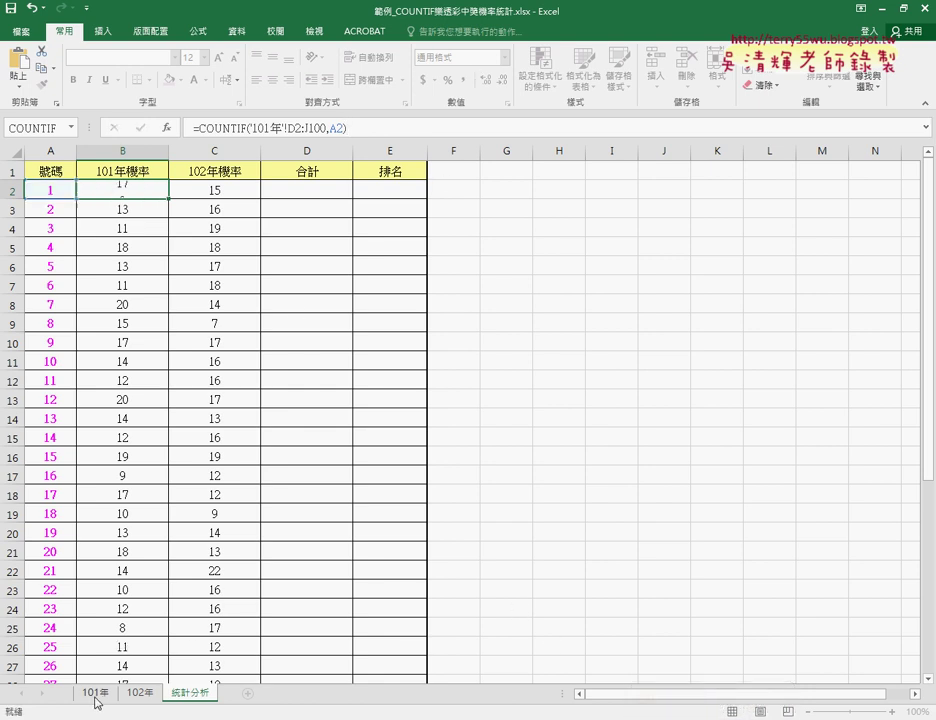
click(95, 694)
scroll(320, 215, up, 4)
scroll(317, 232, up, 7)
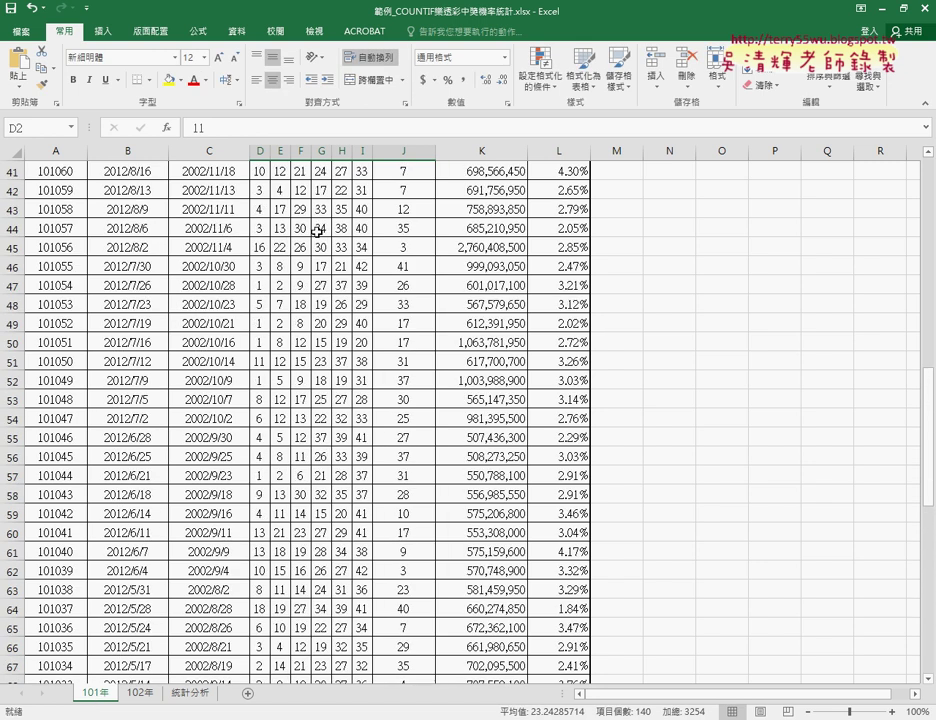
scroll(317, 231, up, 8)
scroll(280, 213, up, 4)
scroll(280, 209, up, 2)
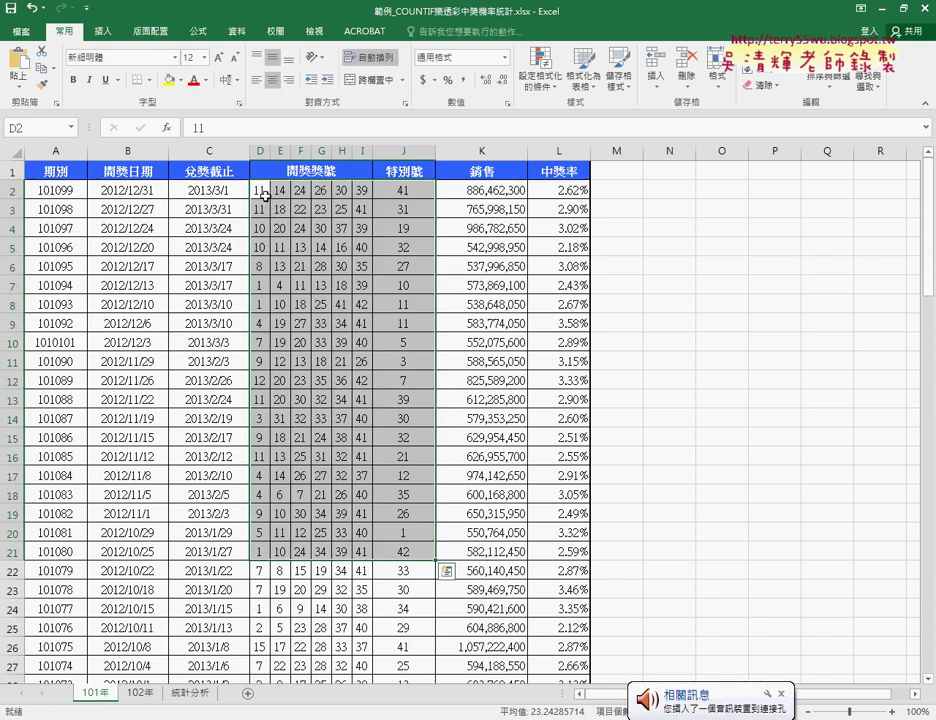
drag(265, 195, 405, 193)
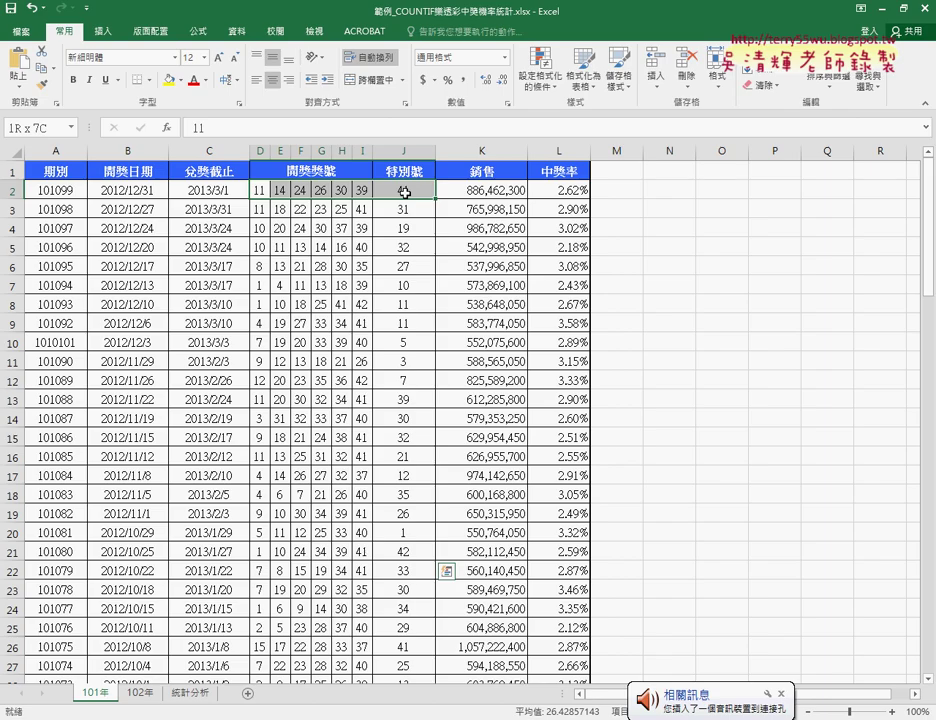
drag(930, 200, 932, 588)
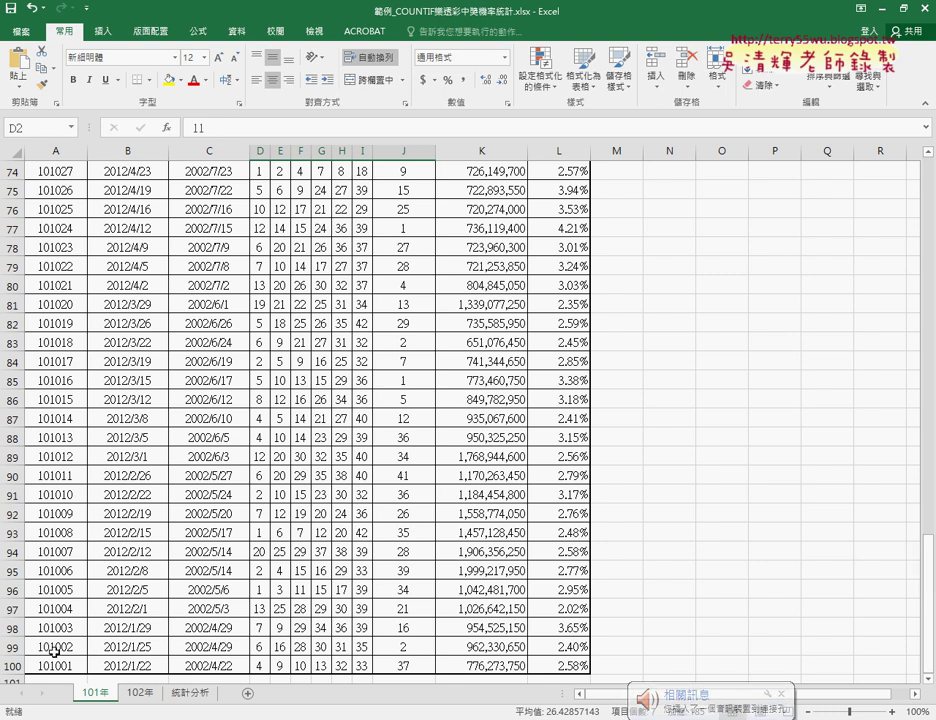
drag(260, 665, 406, 668)
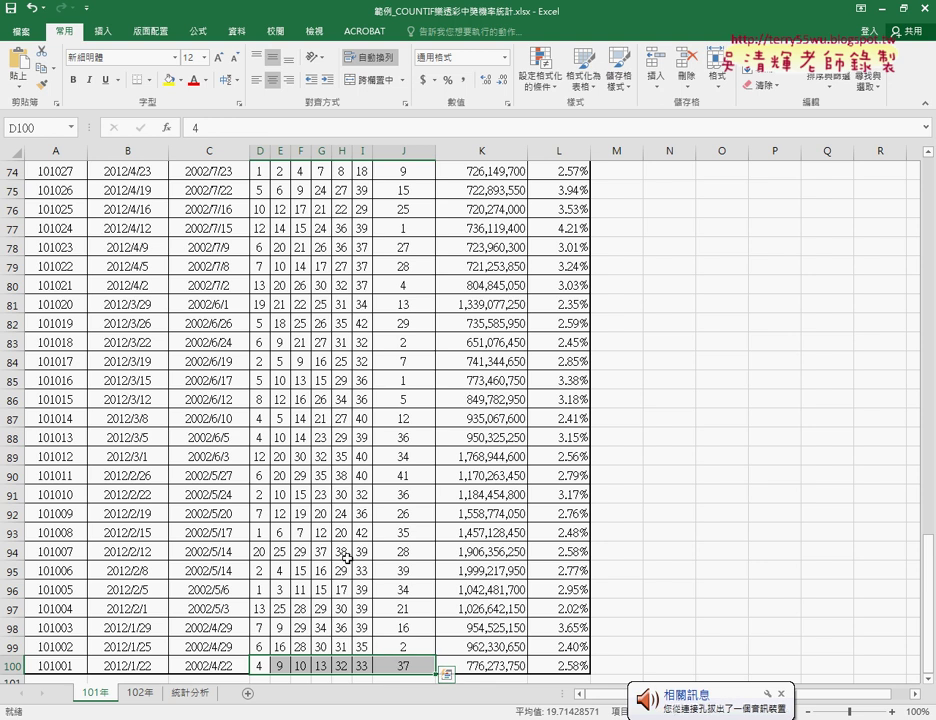
click(190, 692)
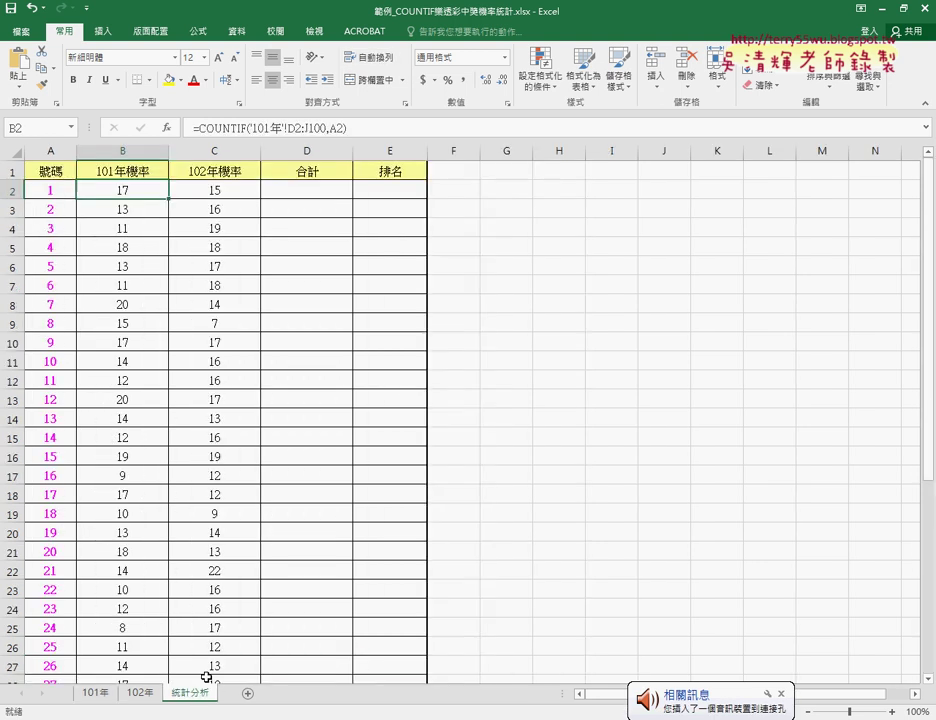
Begin adding /69 to B2's formula, then cancel so the plain COUNTIF count remains
click(386, 129)
text(/6)
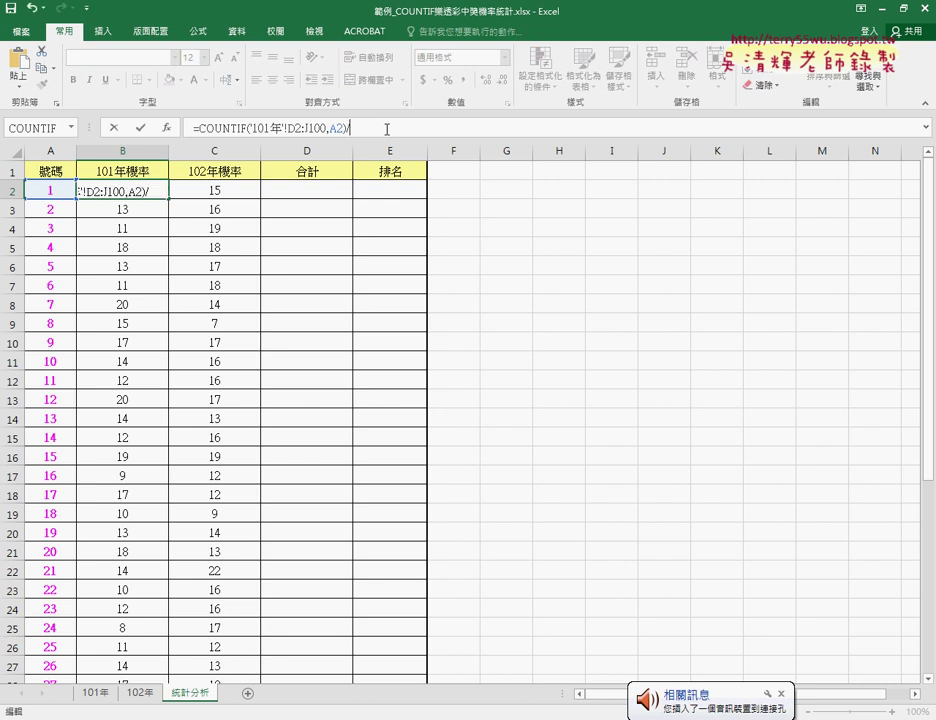
text(93)
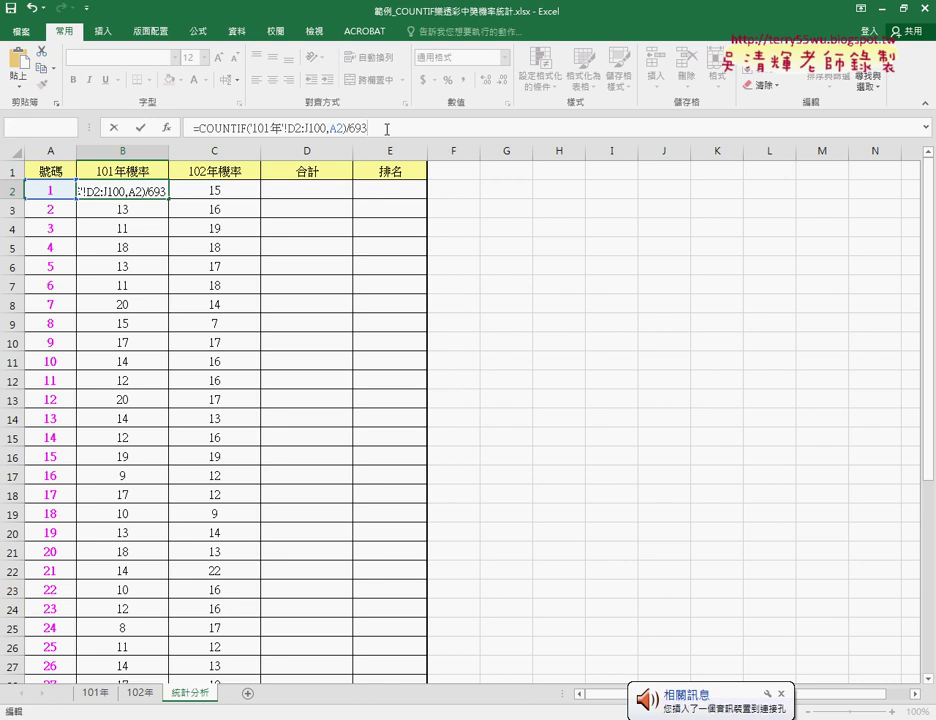
key(Escape)
Choose the COUNT function for F2 after comparing it with COUNTA
click(463, 192)
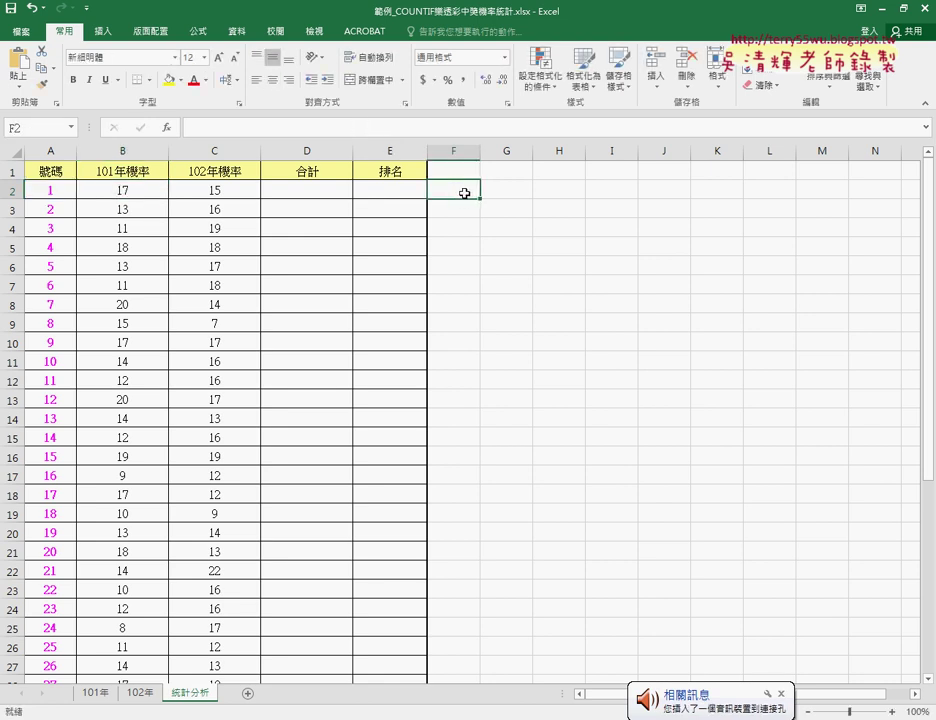
click(166, 129)
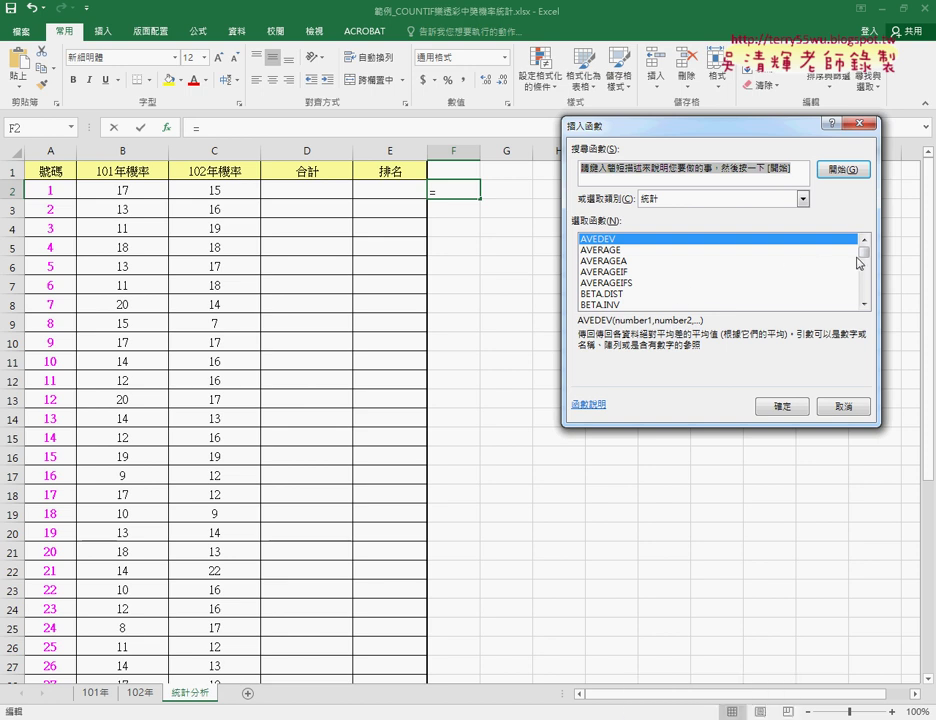
drag(864, 247, 866, 259)
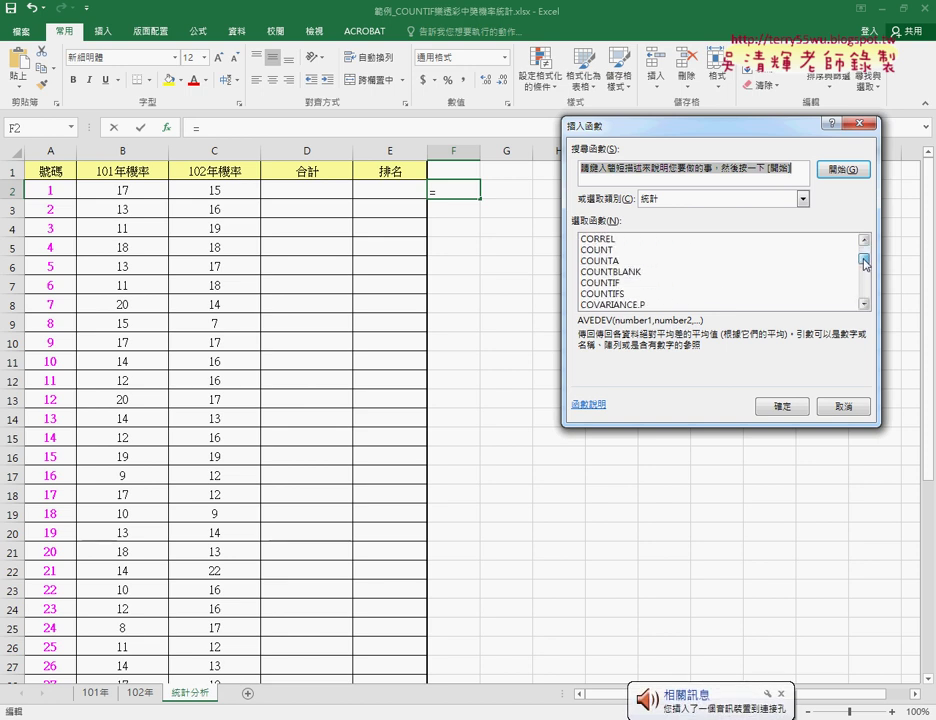
click(640, 250)
click(621, 262)
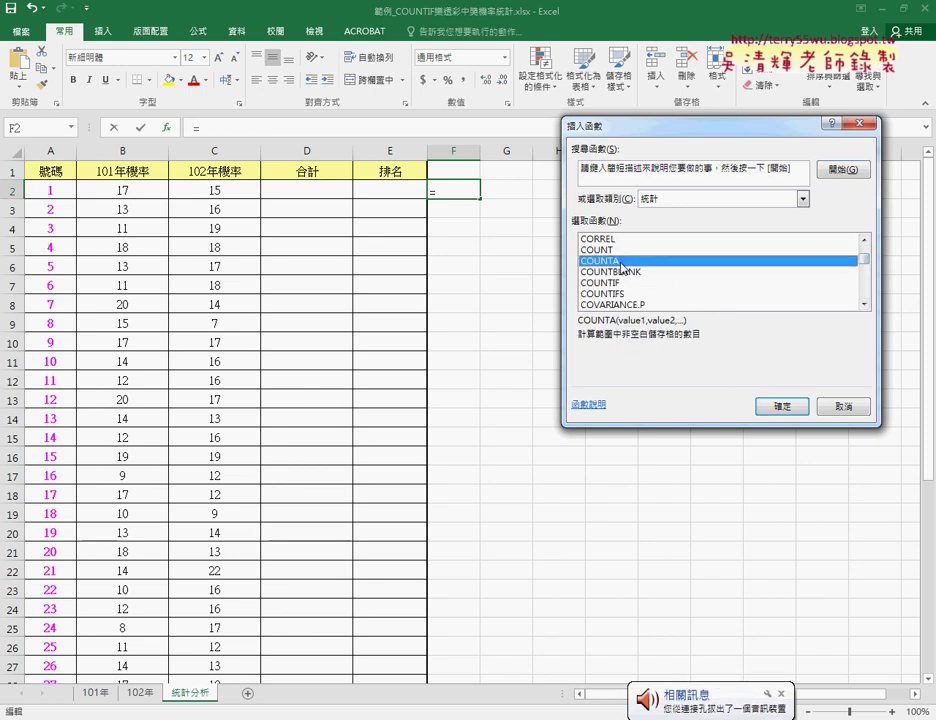
click(621, 252)
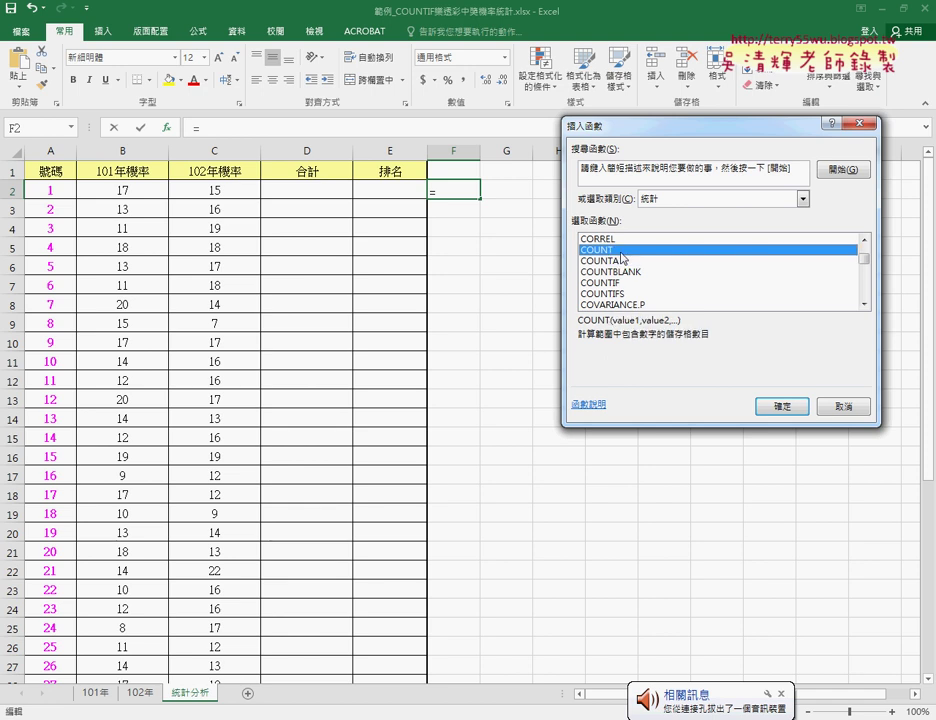
click(621, 261)
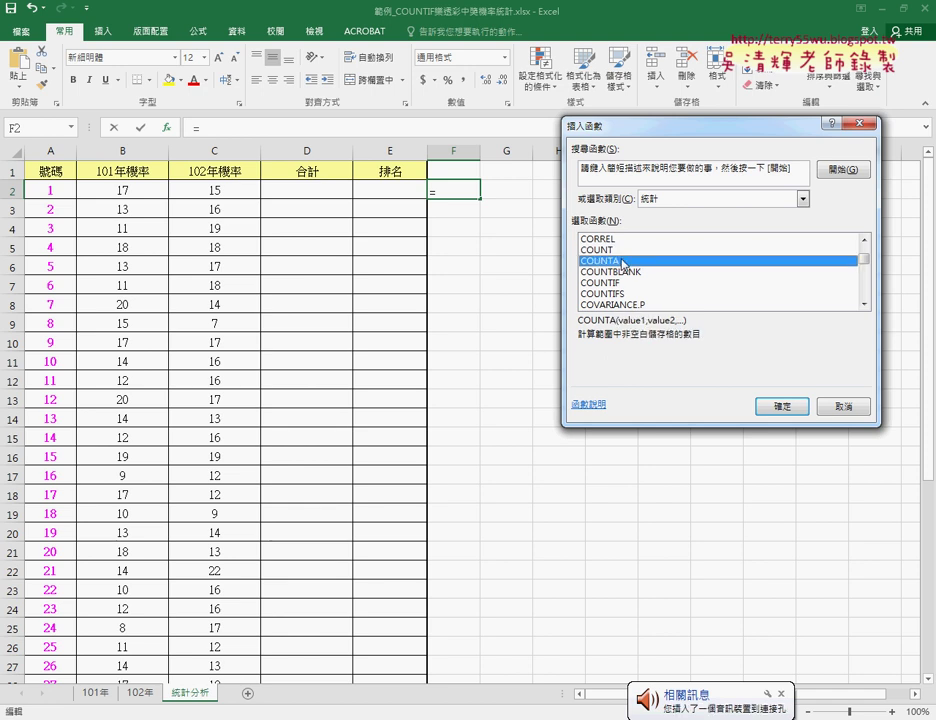
click(622, 251)
click(781, 407)
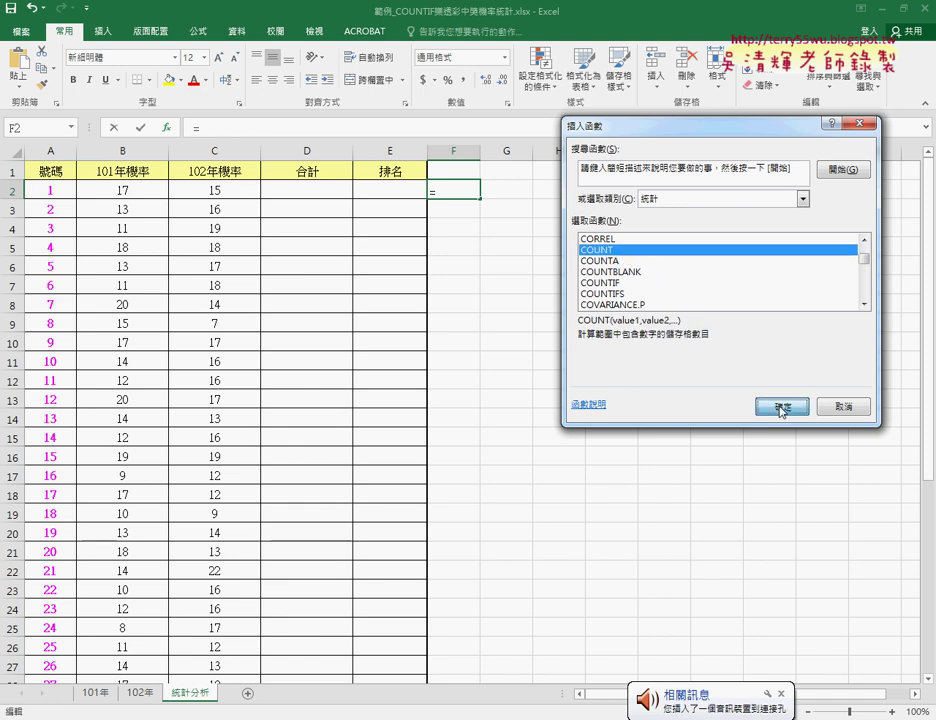
Set COUNT's range to '101年'!D2:J100 and confirm, giving 693
click(95, 693)
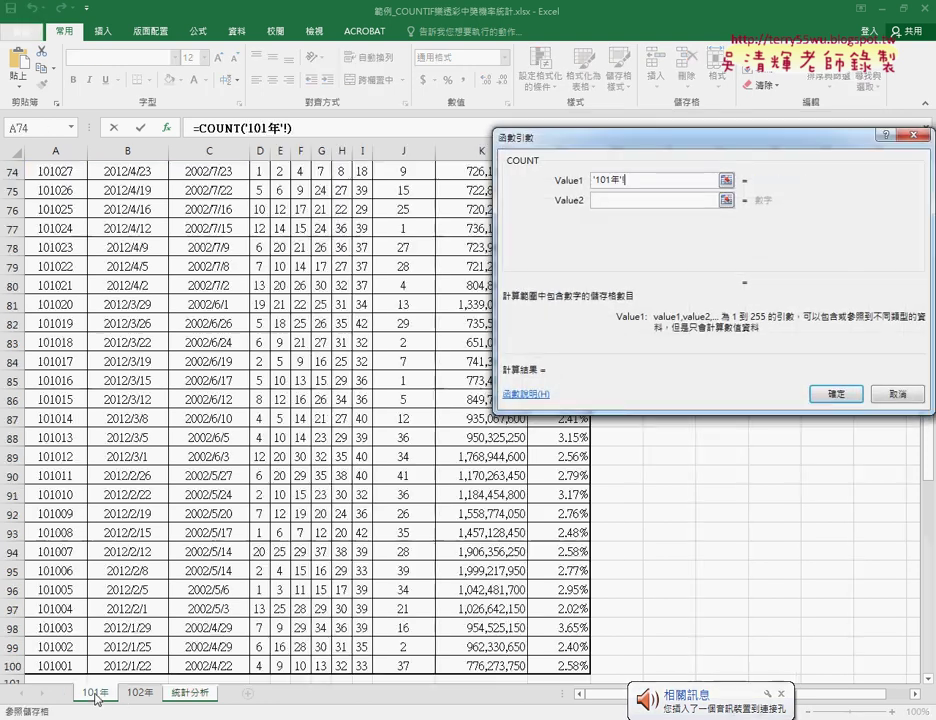
scroll(285, 170, up, 4)
scroll(290, 175, up, 10)
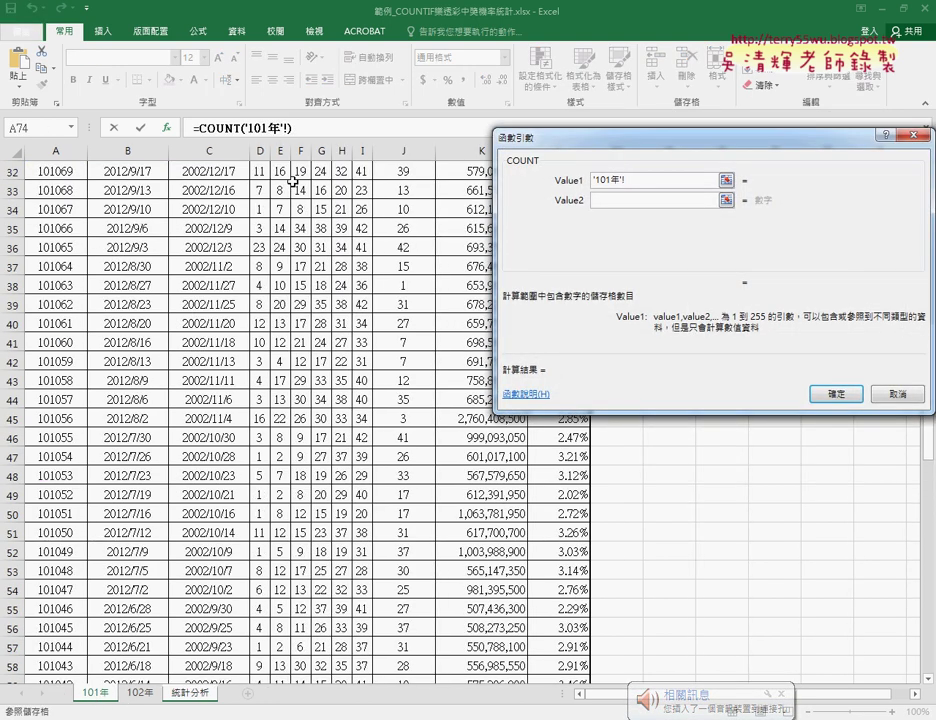
scroll(294, 177, up, 9)
scroll(280, 165, up, 2)
drag(258, 190, 416, 192)
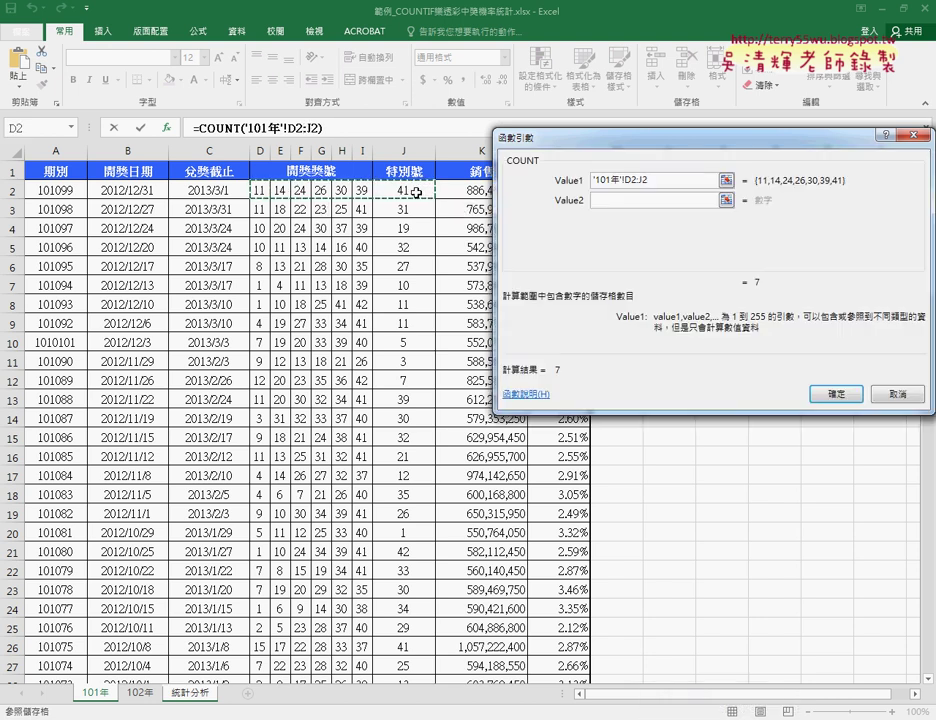
key(ctrl+shift+Down)
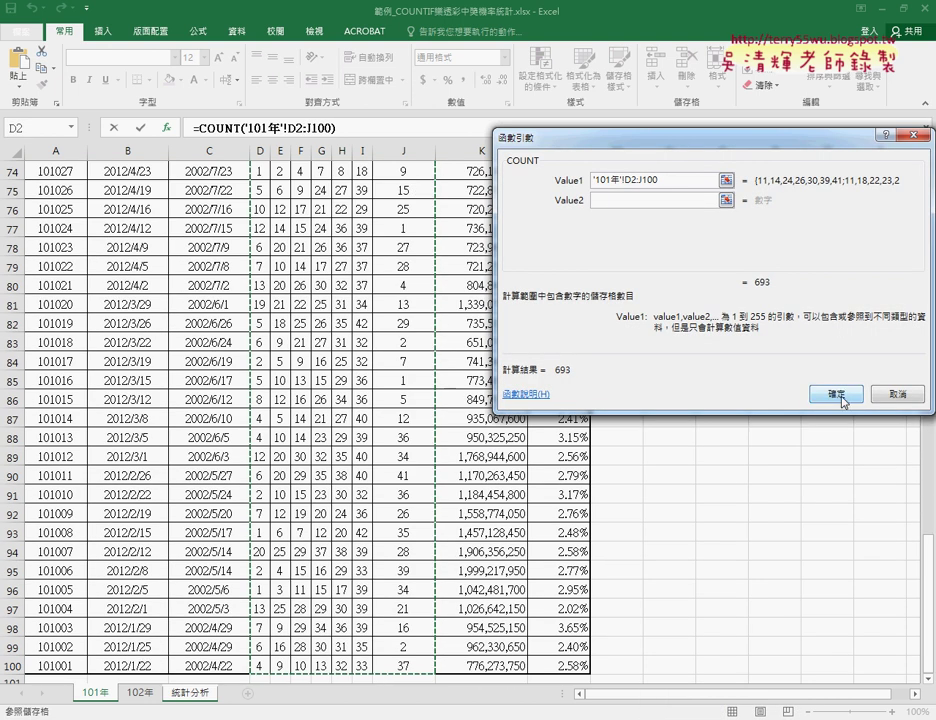
click(838, 393)
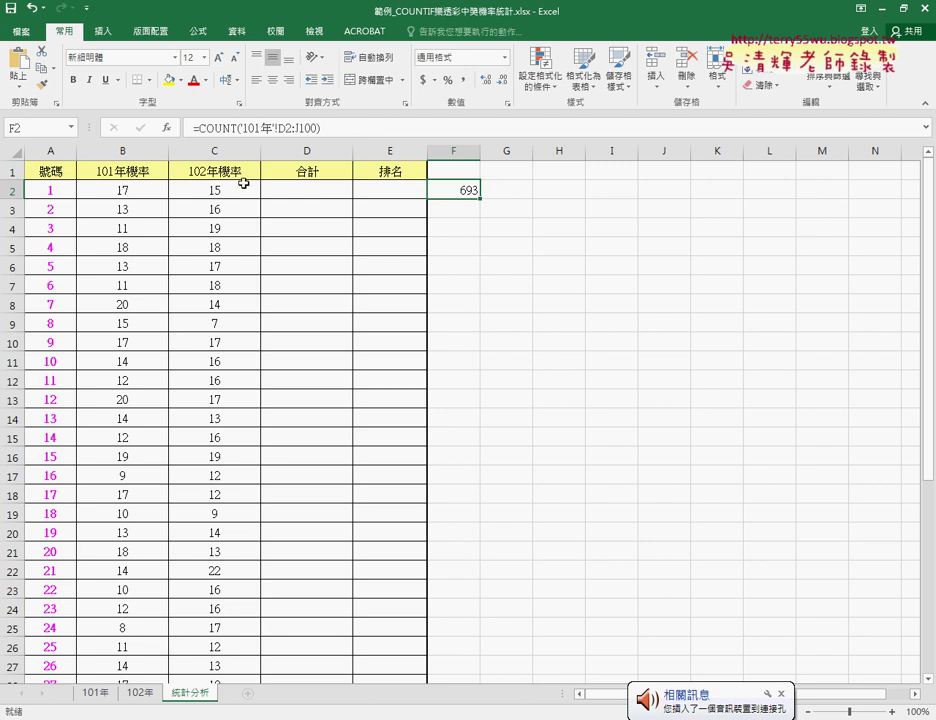
Copy the COUNT('101年'!D2:J100) expression from F2's formula, leaving F2 unchanged
drag(198, 128, 326, 128)
right_click(292, 128)
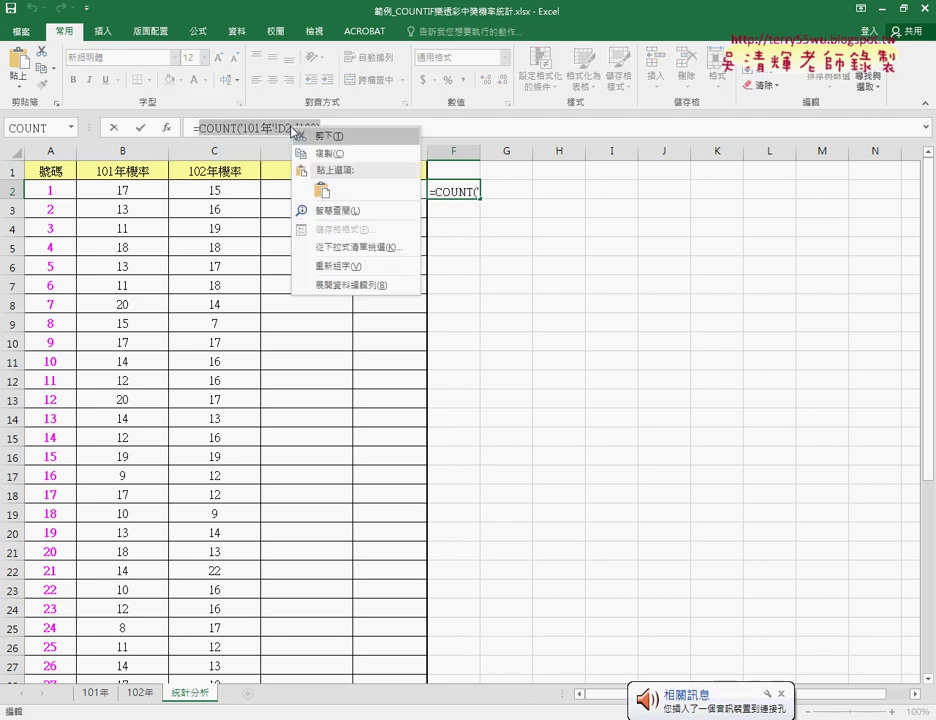
click(319, 155)
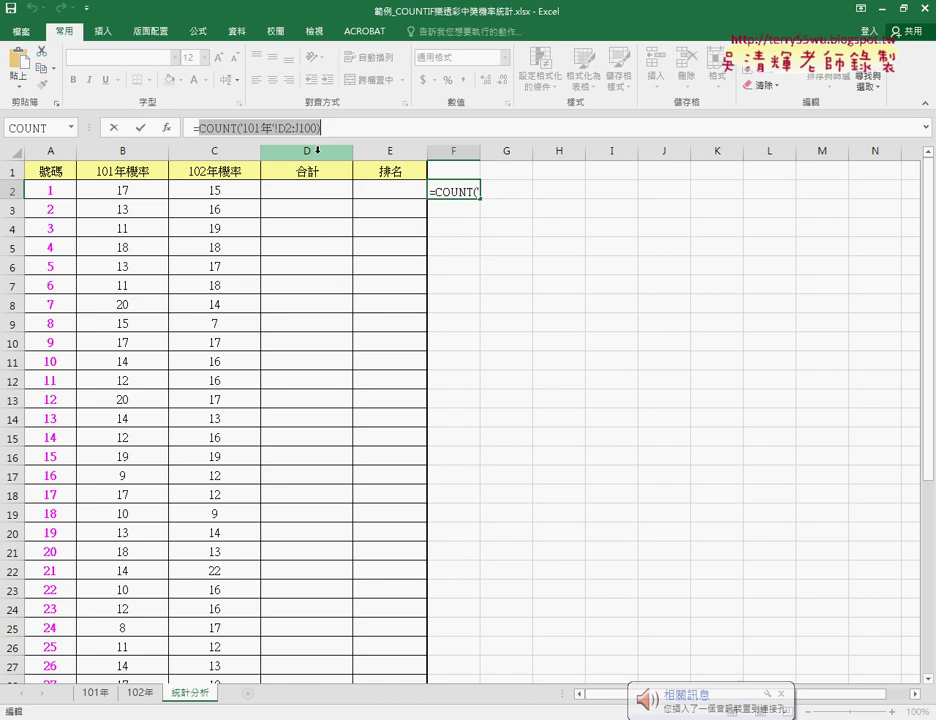
click(115, 129)
Append /COUNT('101年'!D2:J100) to B2's formula, giving 0.024531025
click(122, 190)
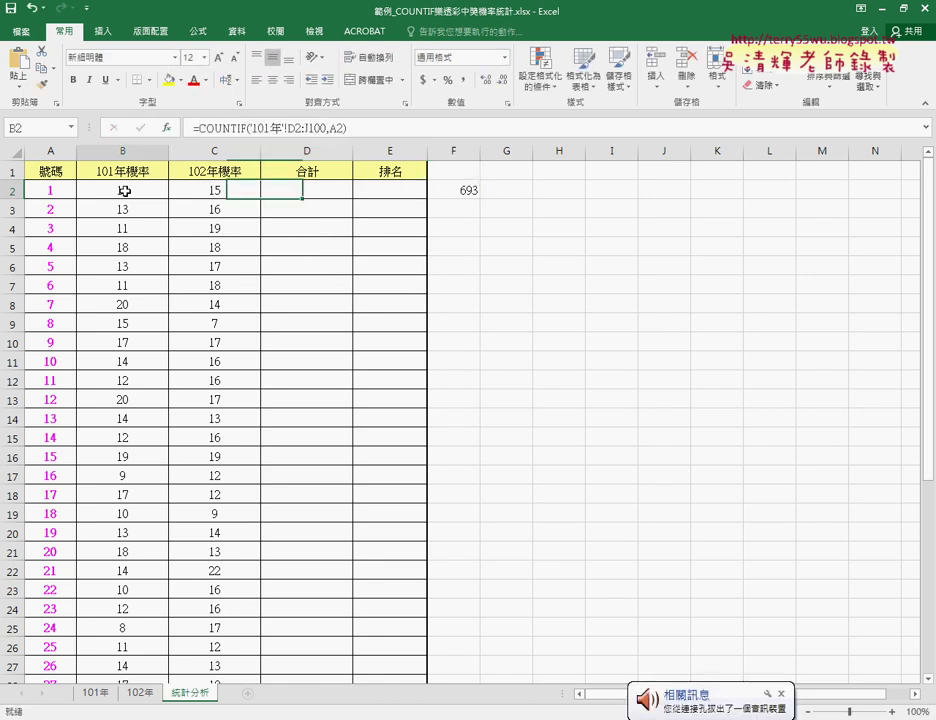
click(386, 129)
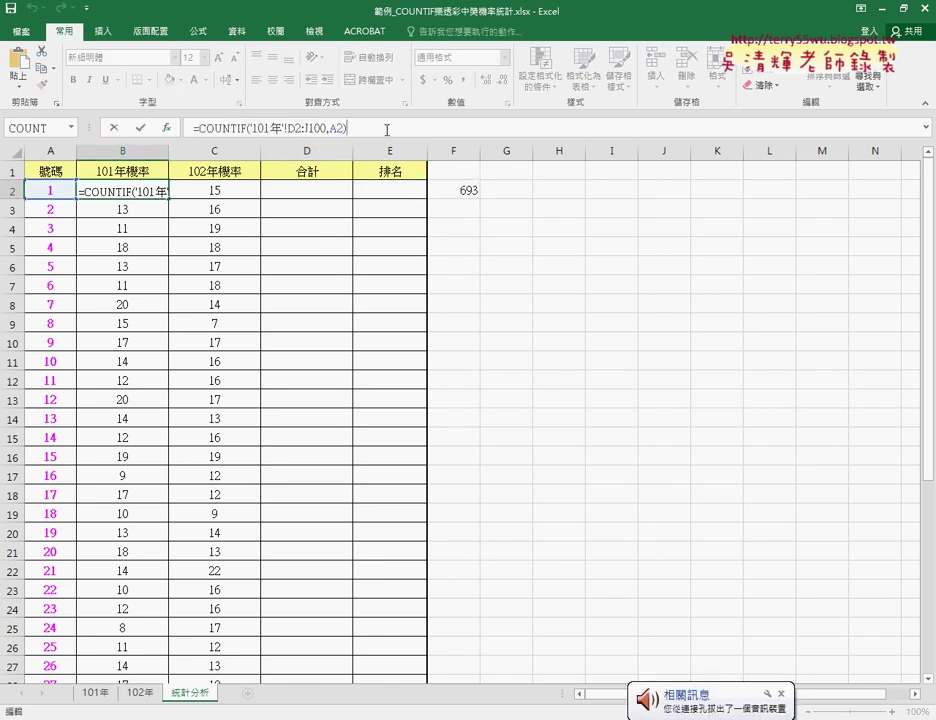
text(/)
key(ctrl+v)
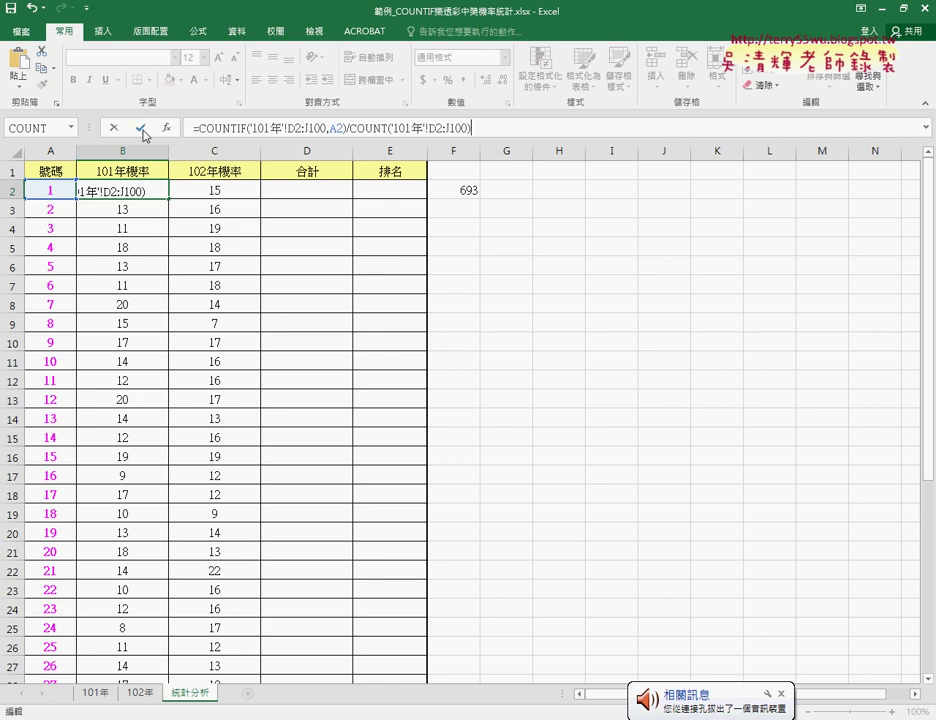
click(140, 128)
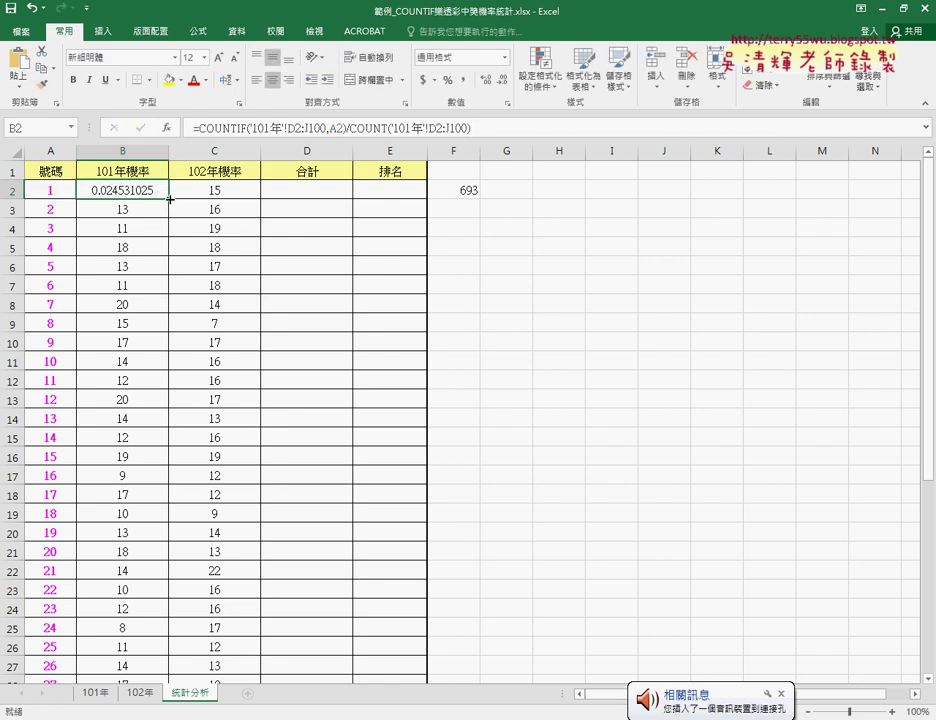
Fill B2's probability formula down the 101年機率 column, e.g. 0.018950437 for number 2
double_click(170, 199)
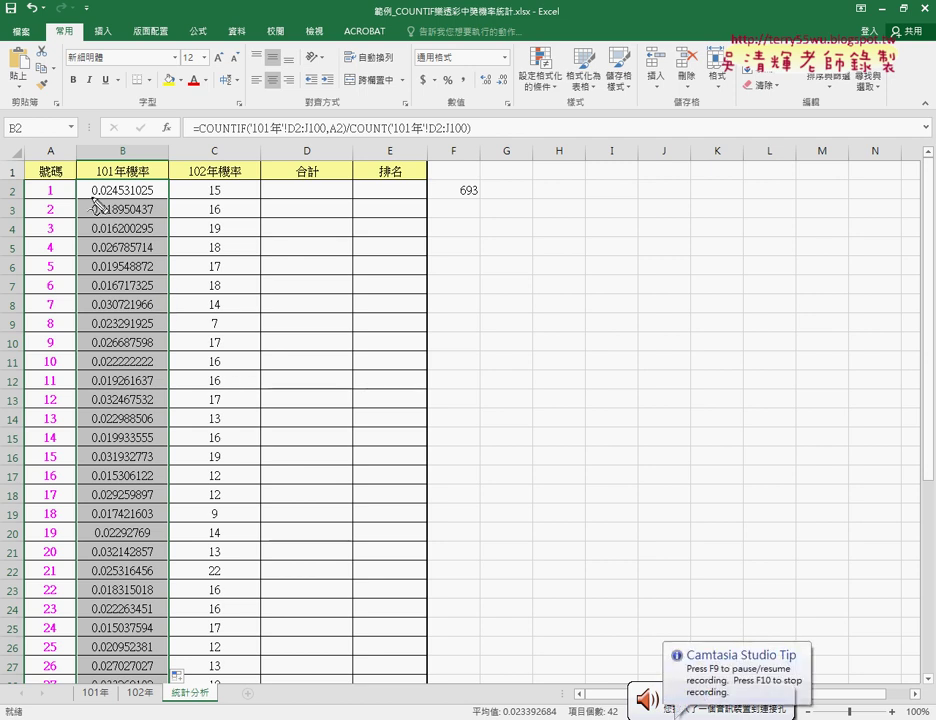
drag(95, 201, 155, 204)
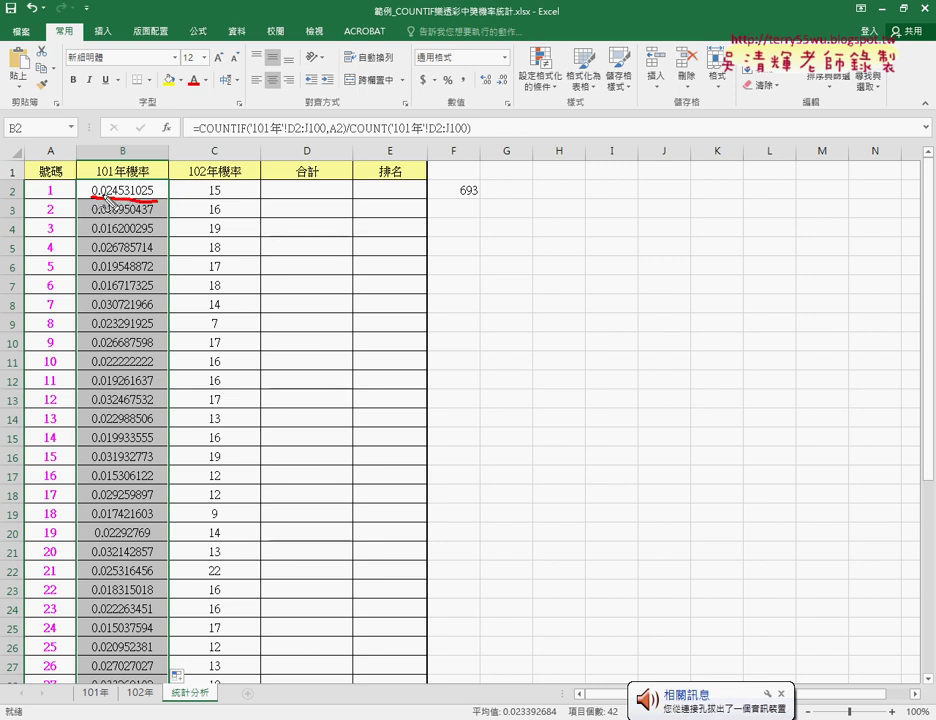
drag(125, 178, 125, 202)
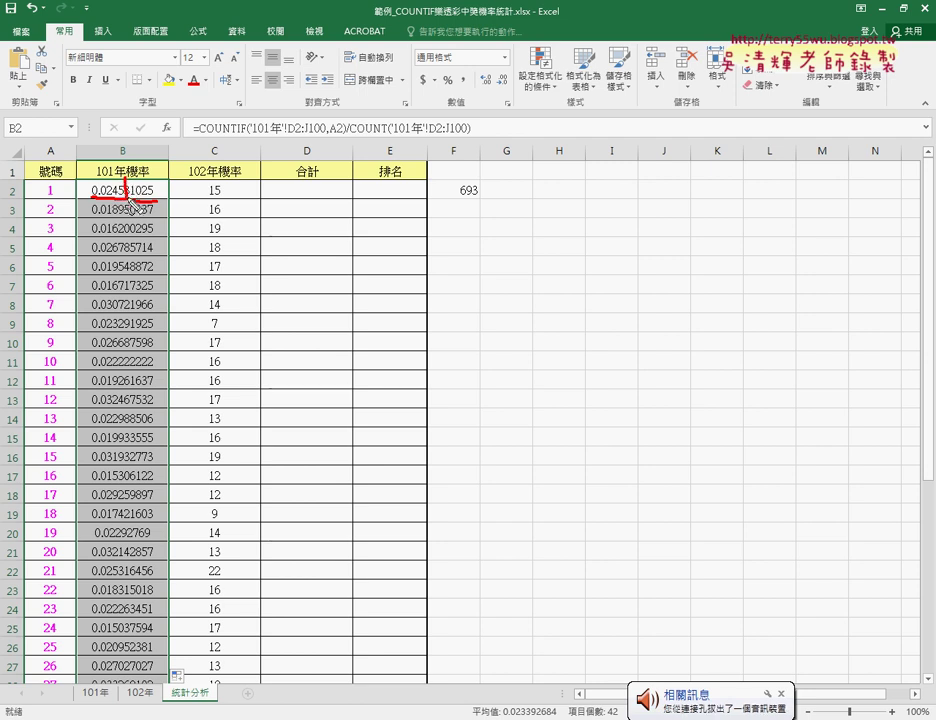
mouse_move(90, 110)
mouse_down()
mouse_move(98, 130)
mouse_move(122, 123)
mouse_move(116, 132)
mouse_move(124, 132)
mouse_move(142, 109)
mouse_move(151, 135)
mouse_move(190, 130)
mouse_move(209, 108)
mouse_move(230, 128)
mouse_move(265, 117)
mouse_up()
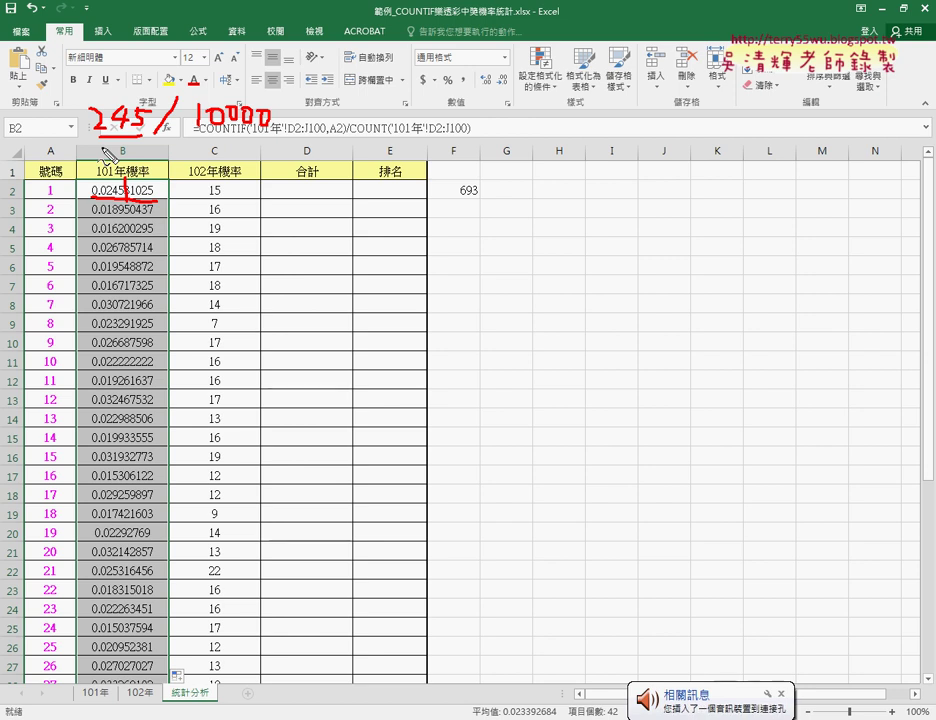
Undo the probability fill-down so B3 onward show counts again, such as 13 for 2
key(Escape)
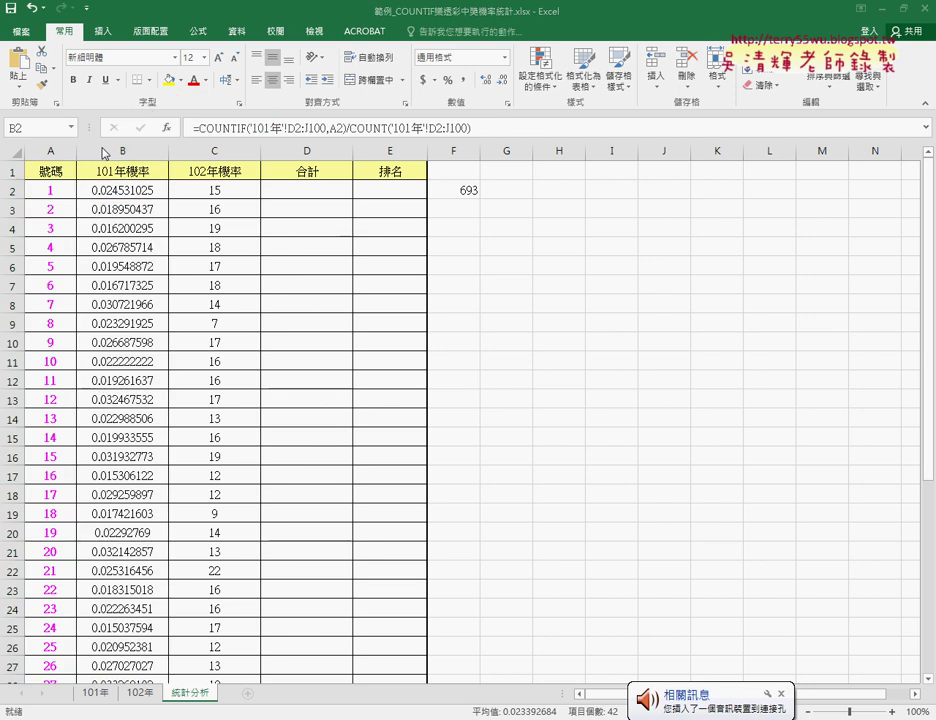
click(135, 192)
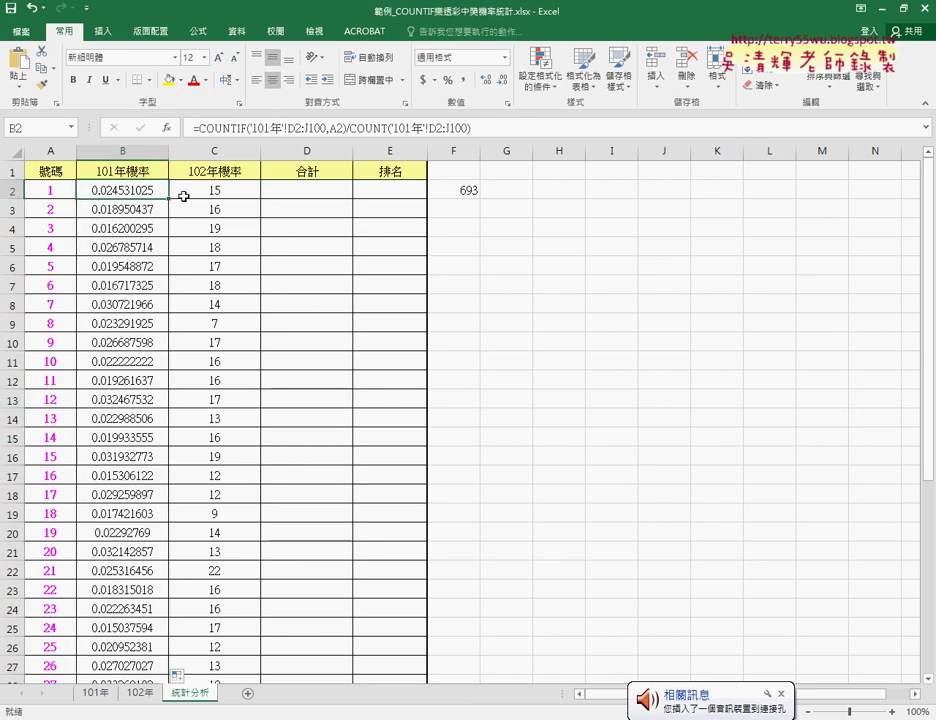
key(ctrl+z)
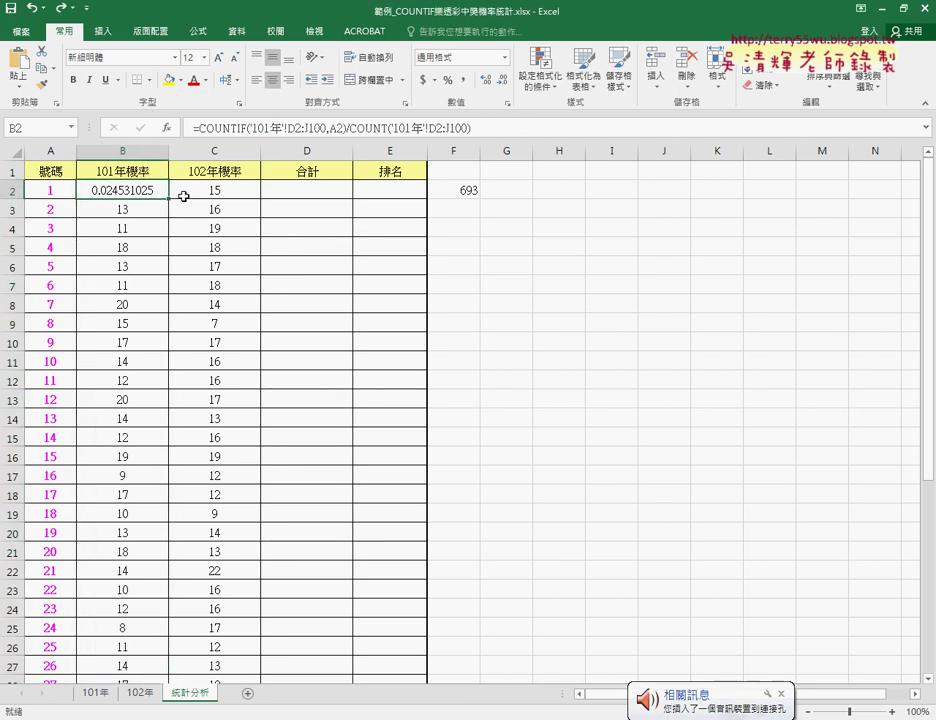
key(ctrl+z)
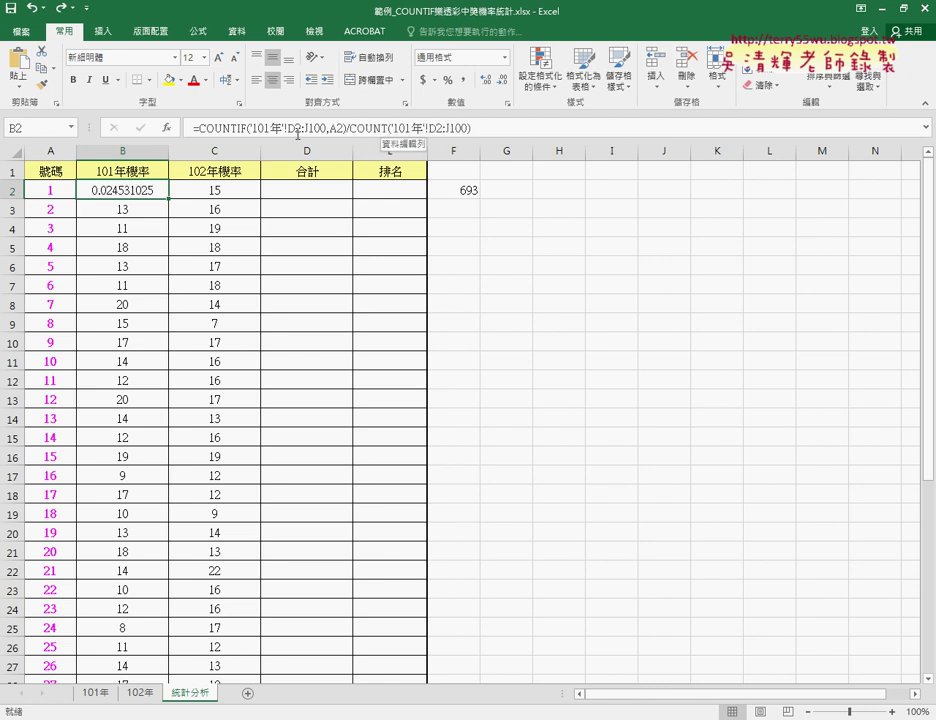
click(513, 126)
key(Return)
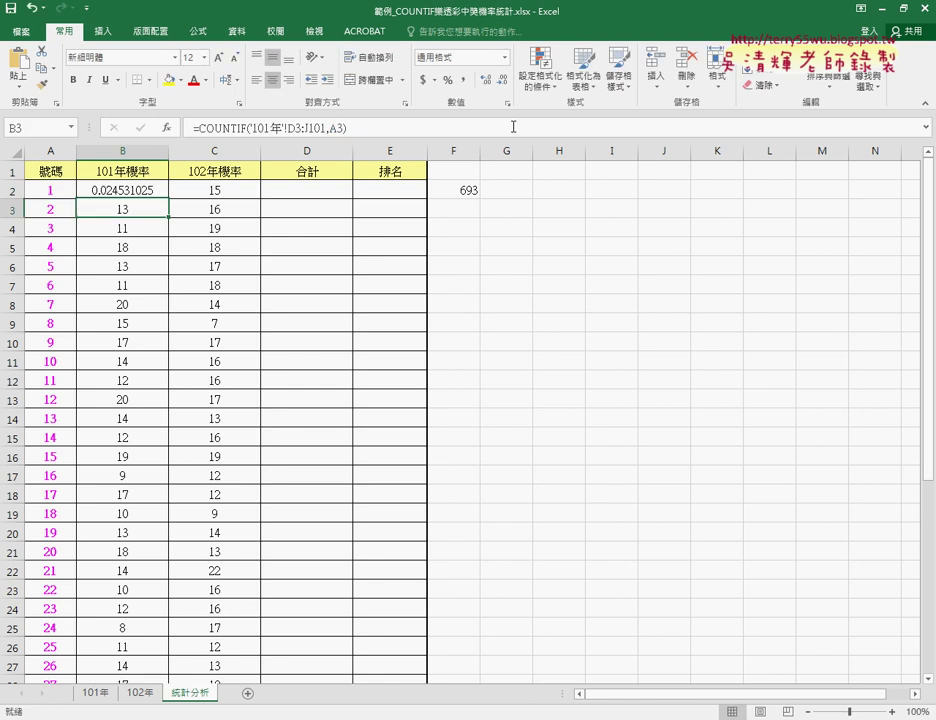